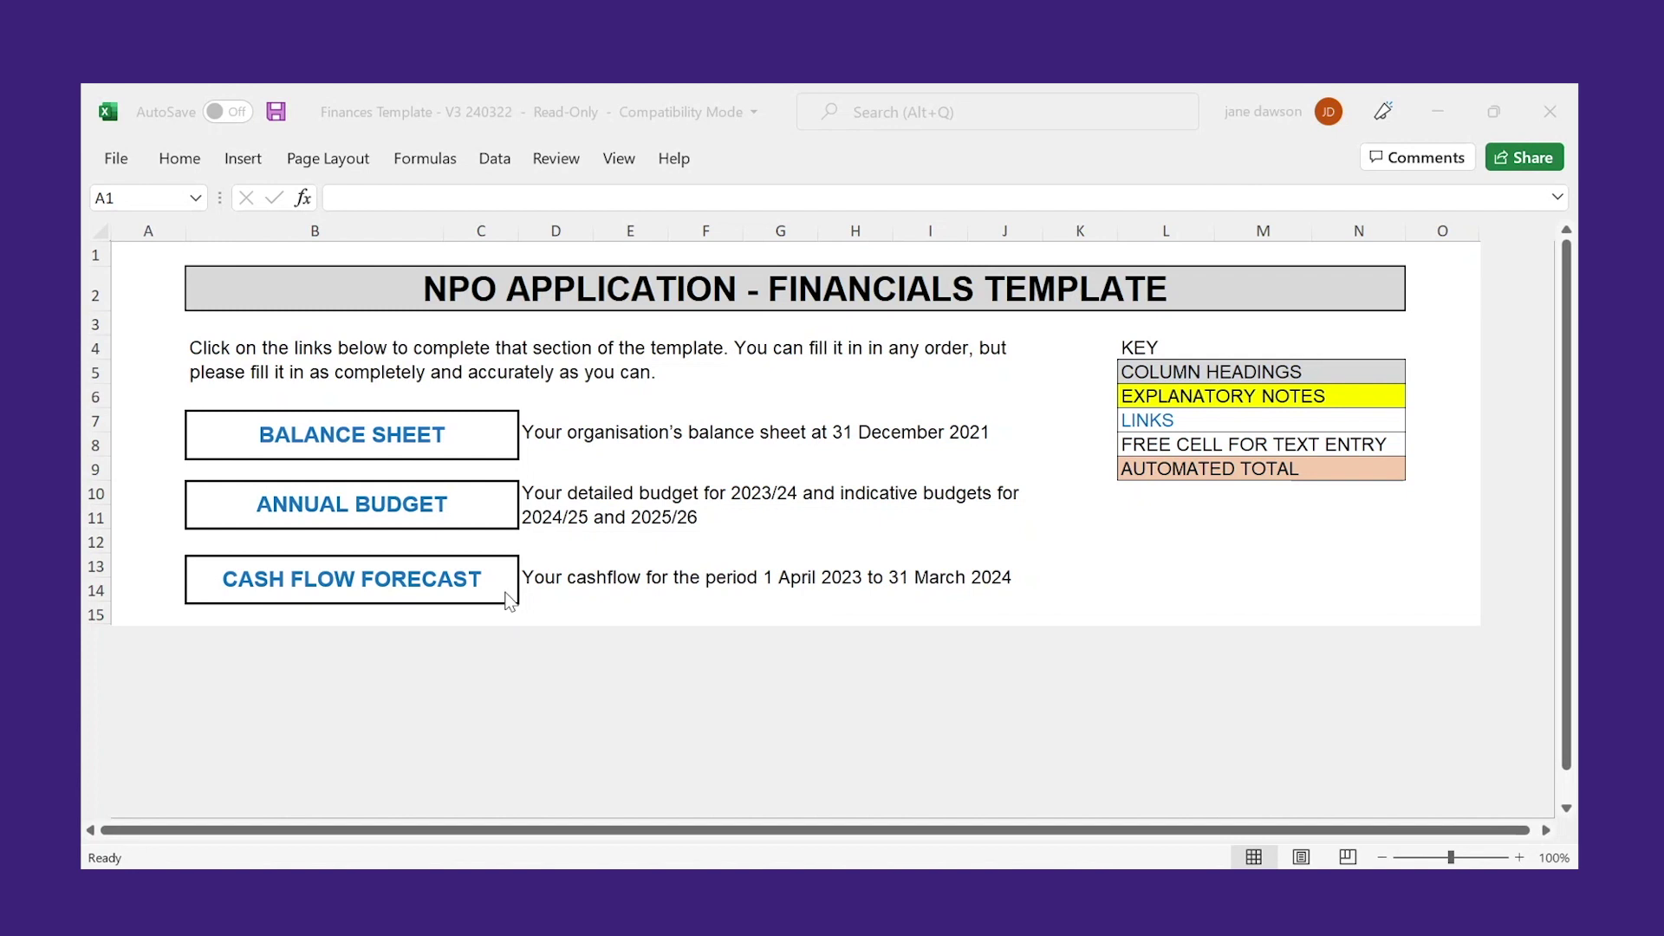
- Open the Balance Sheet section and examine its fixed and current assets, ending on the Trade debtors amount cell
left_click(754, 661)
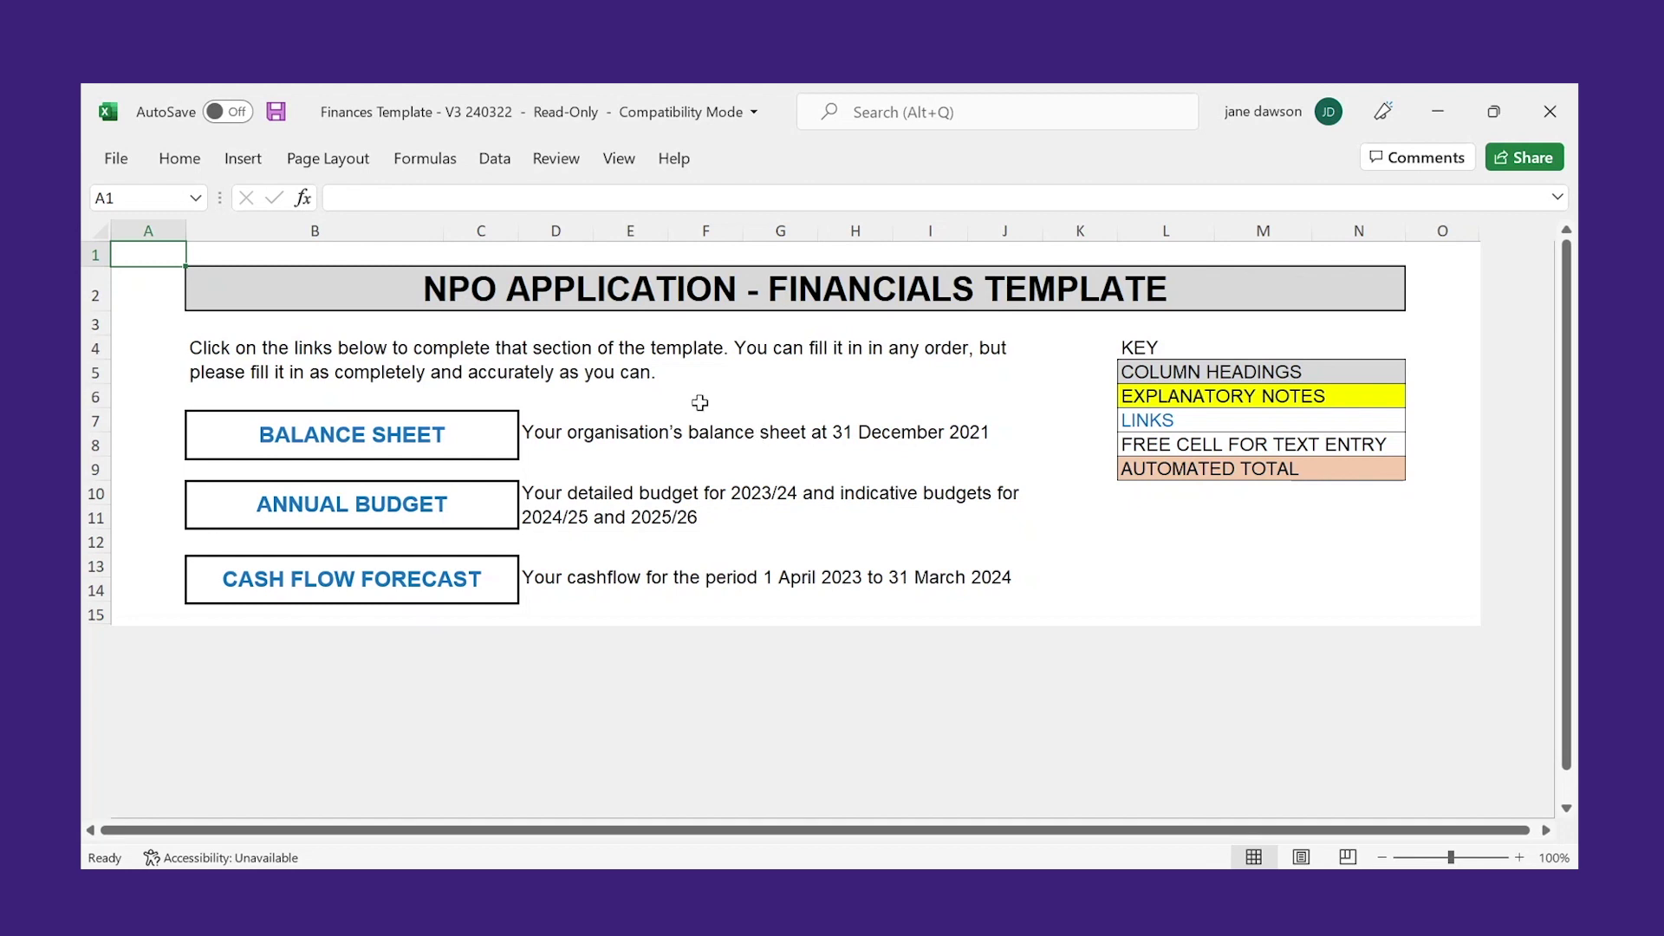
left_click(352, 434)
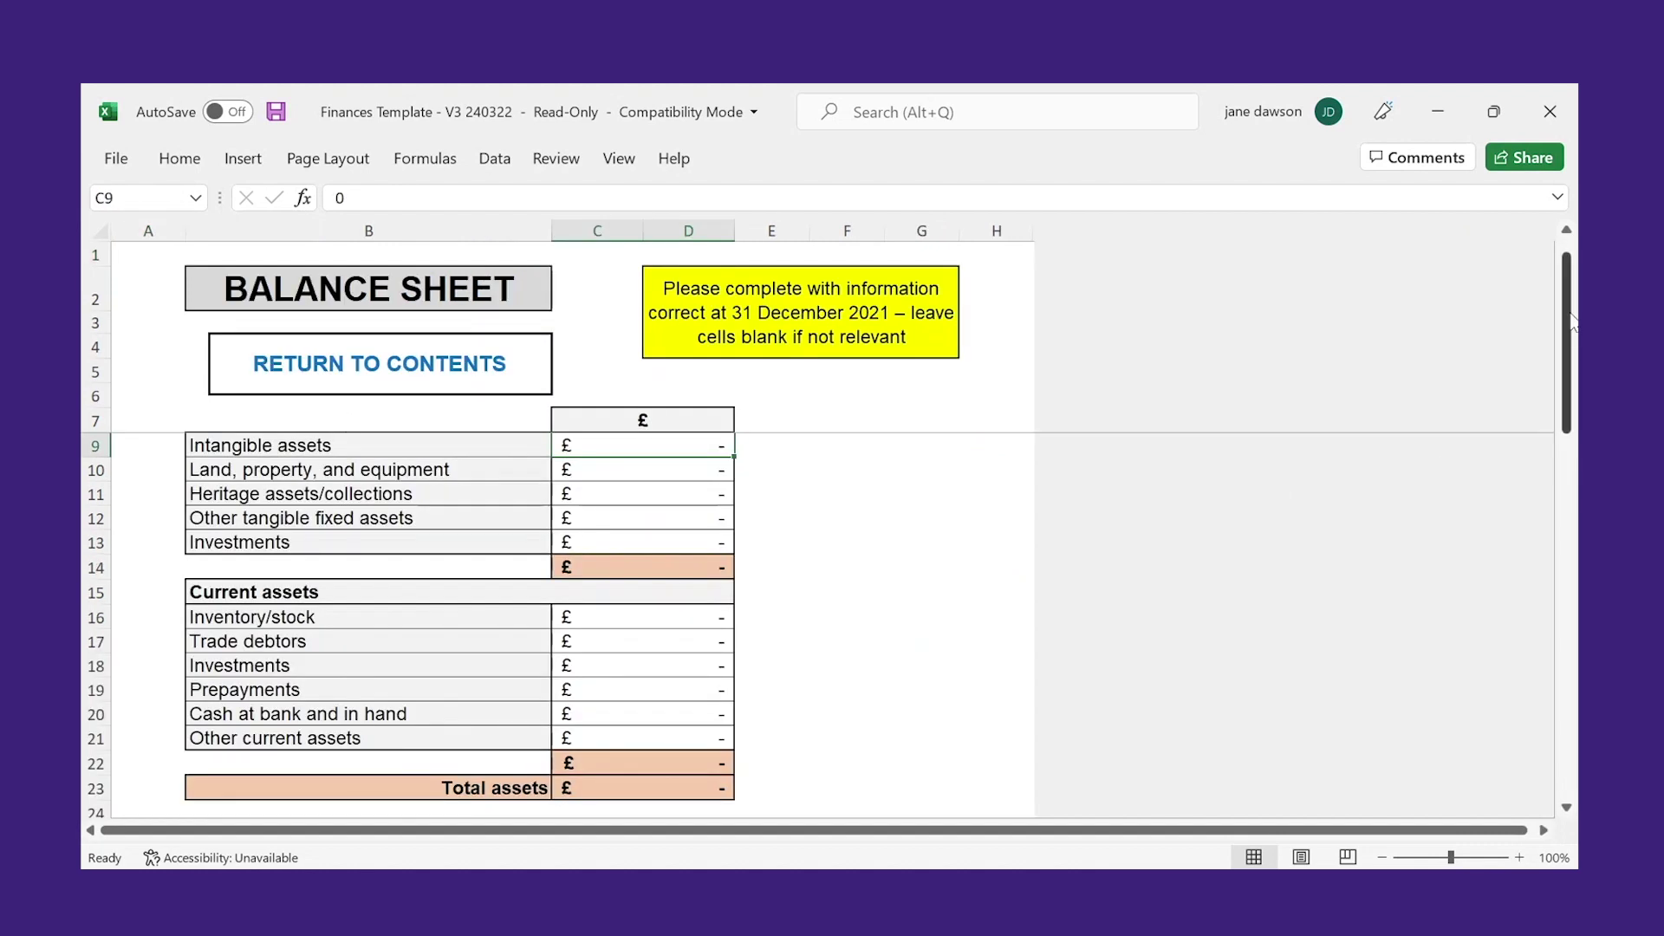
right_click(1567, 256)
left_click(1567, 232)
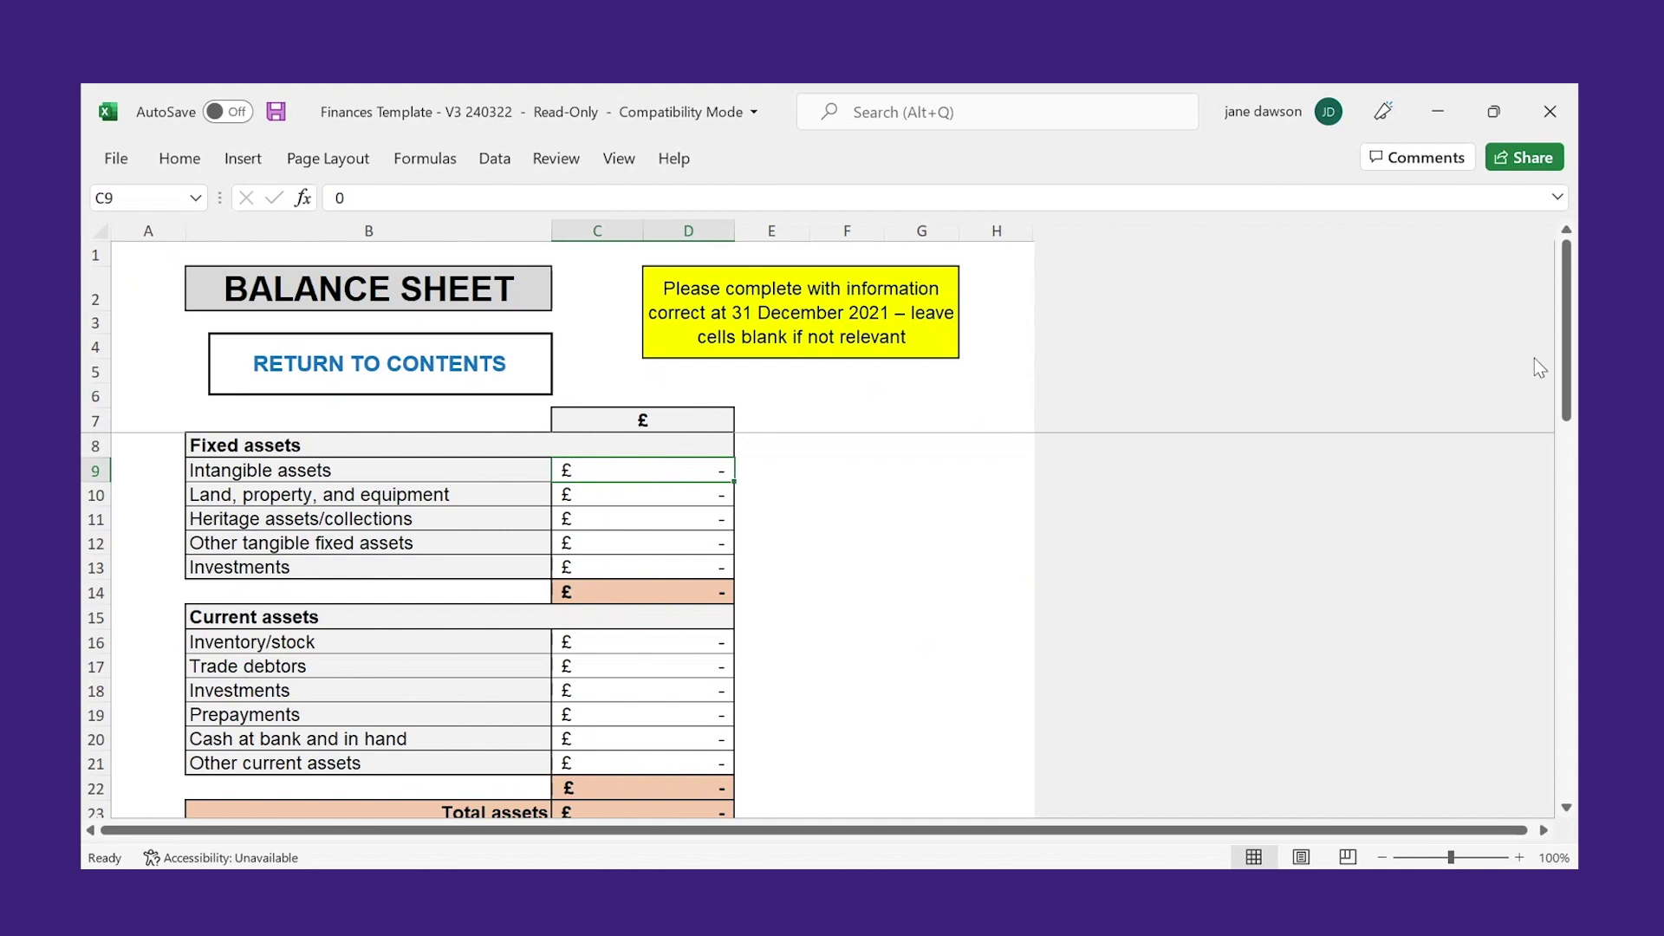
mouse_move(1560, 333)
left_mouse_down()
mouse_move(1560, 706)
mouse_move(1570, 317)
left_mouse_up()
left_click(628, 666)
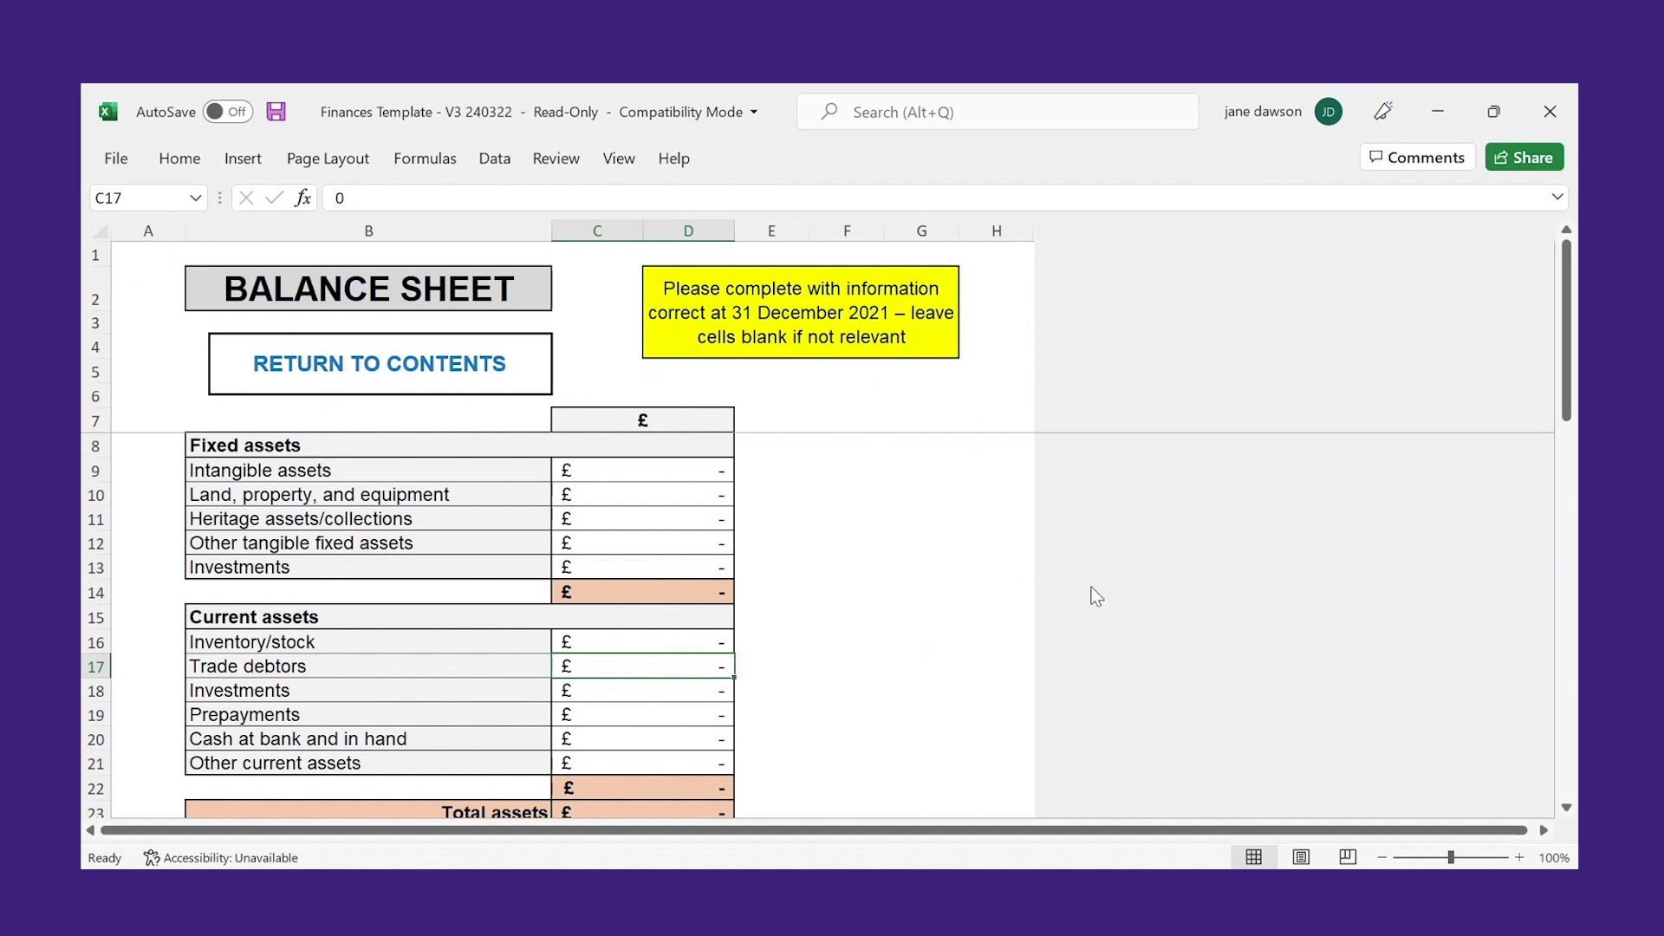
- Examine the balance sheet's current and long-term liabilities, selecting the Defined benefit pension scheme amount, and return to the contents page
left_click_drag(1563, 397, 1576, 616)
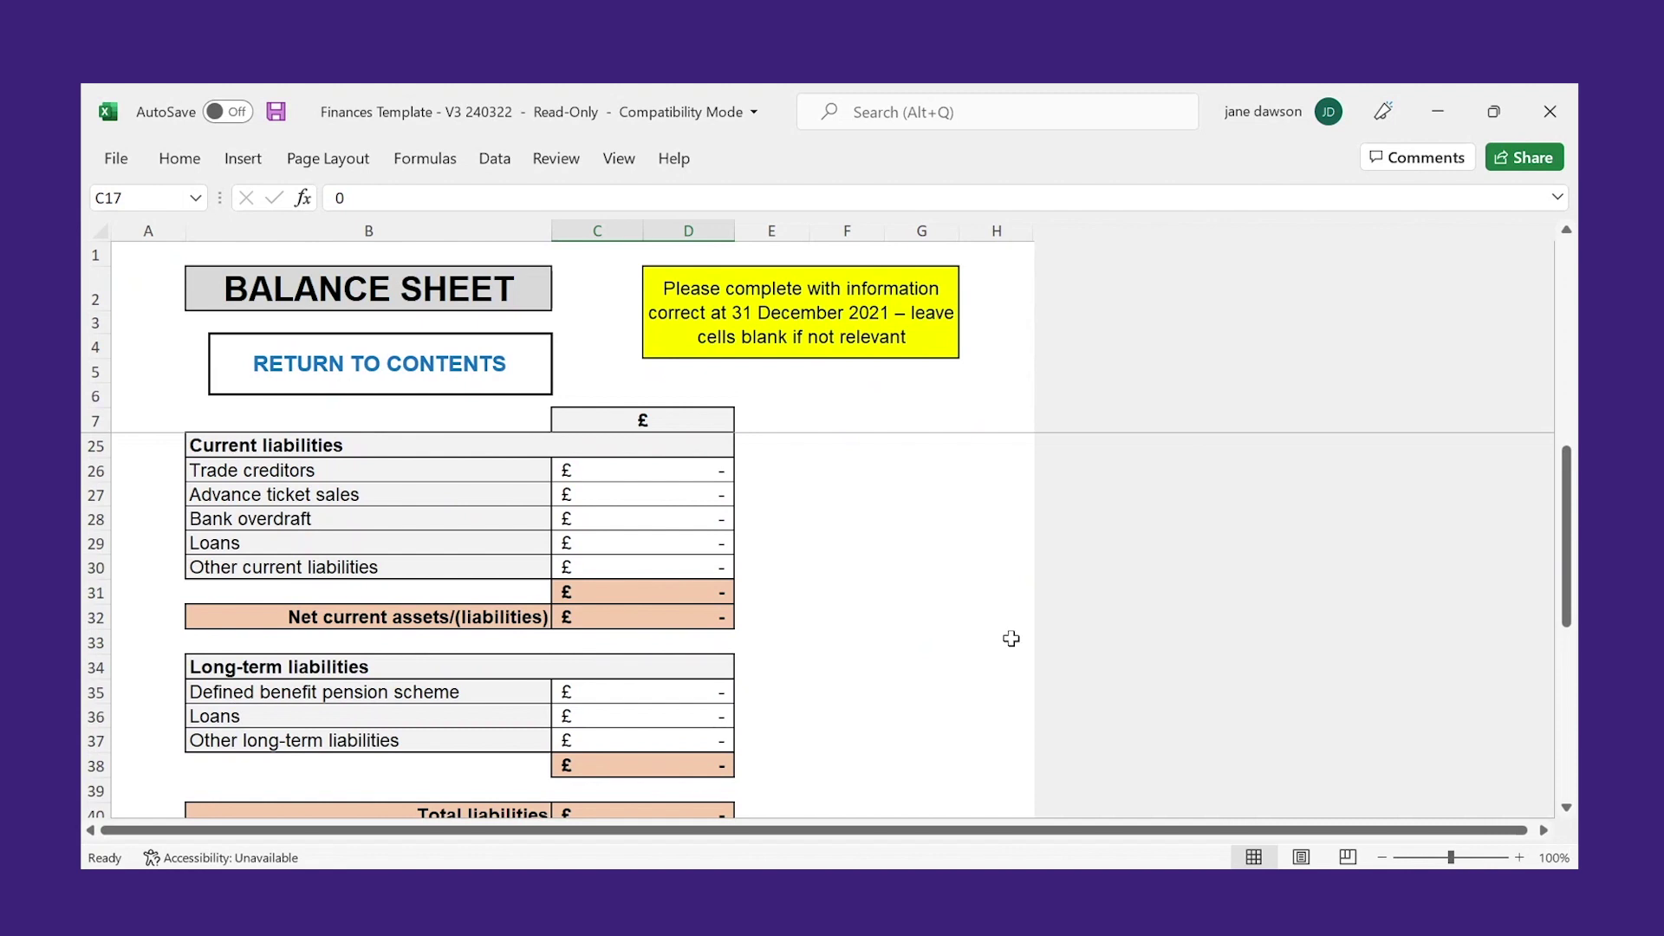
left_click(625, 701)
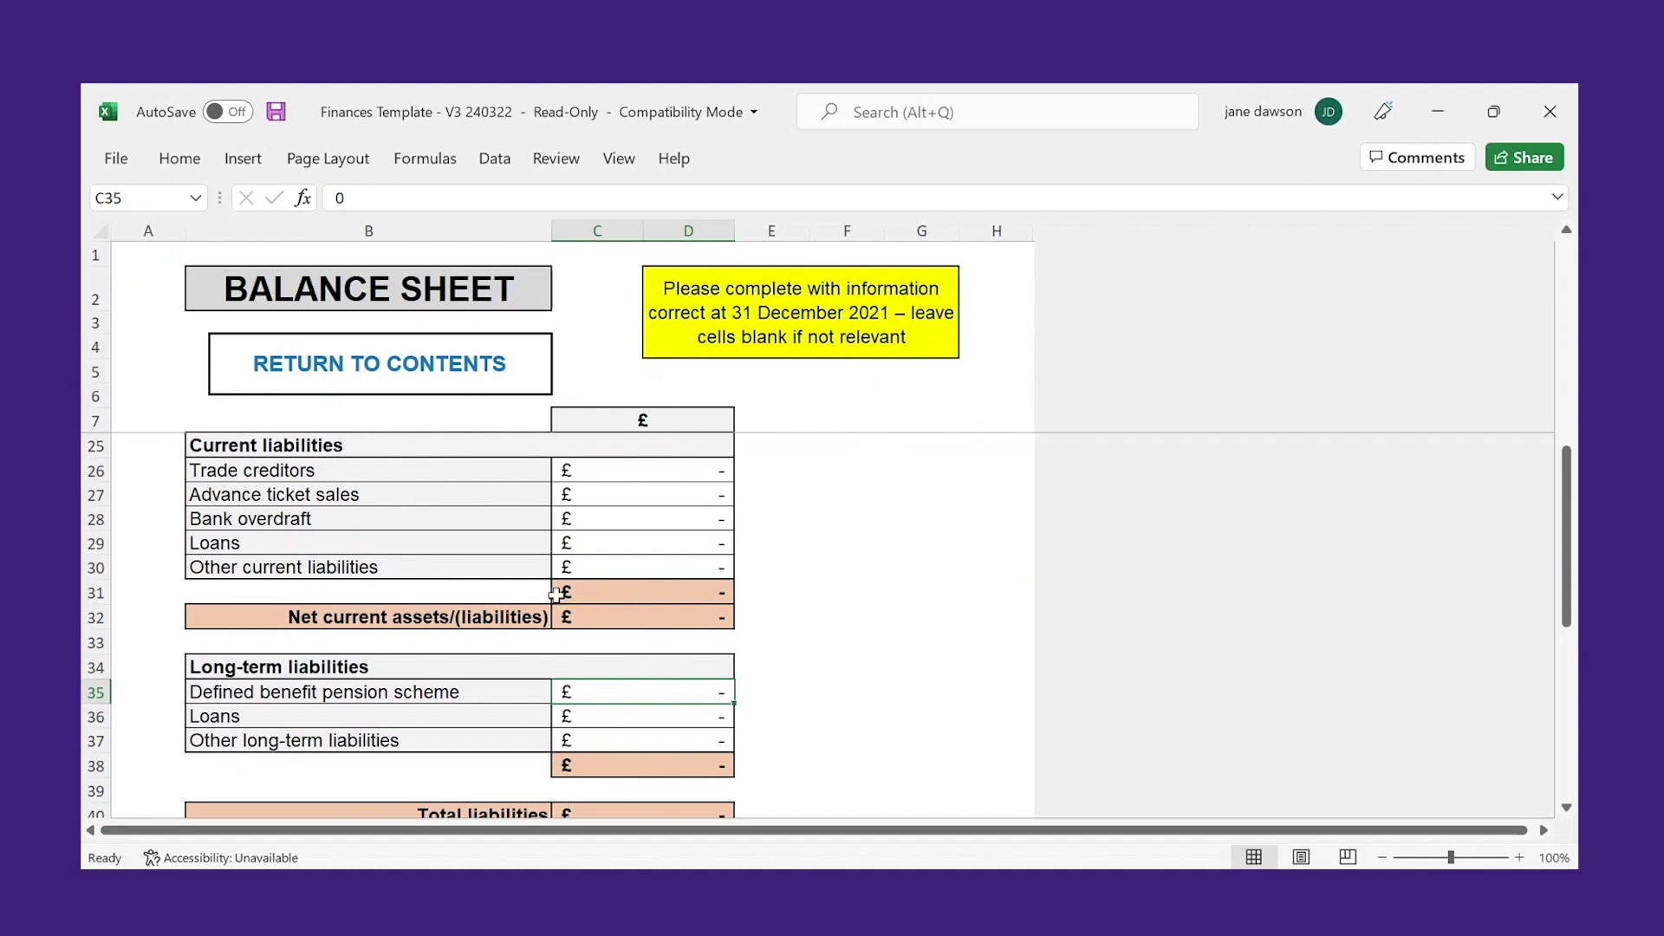
left_click(433, 364)
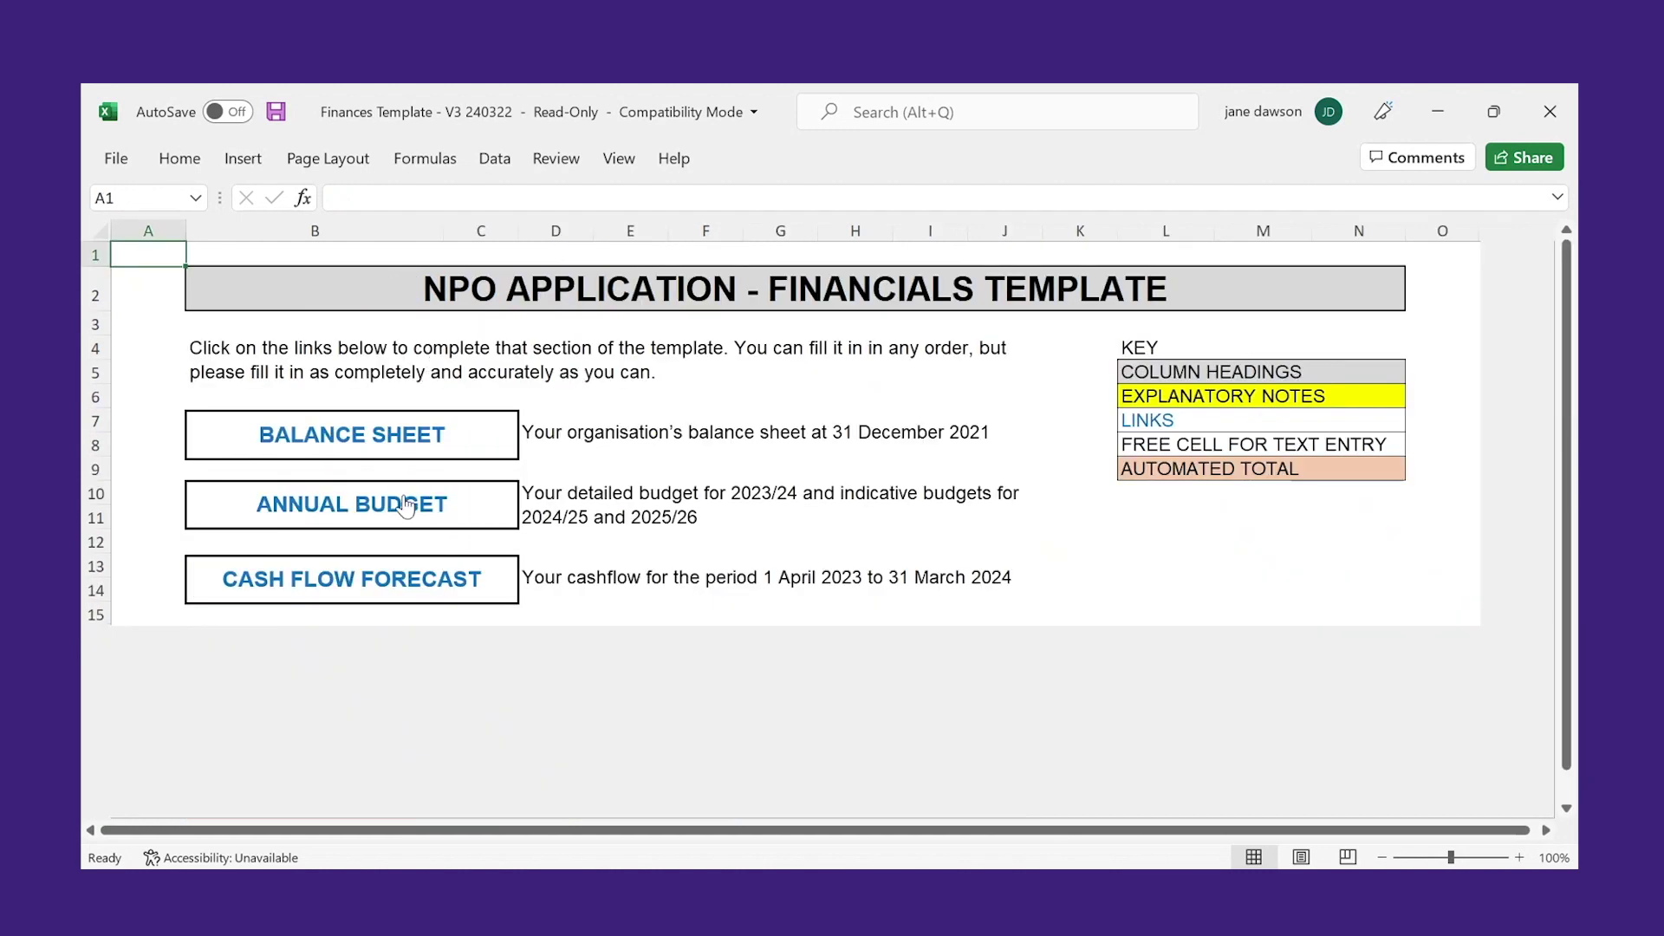
- Open the Annual Budget section and examine its income rows from the Income heading down to Total Income
left_click(353, 504)
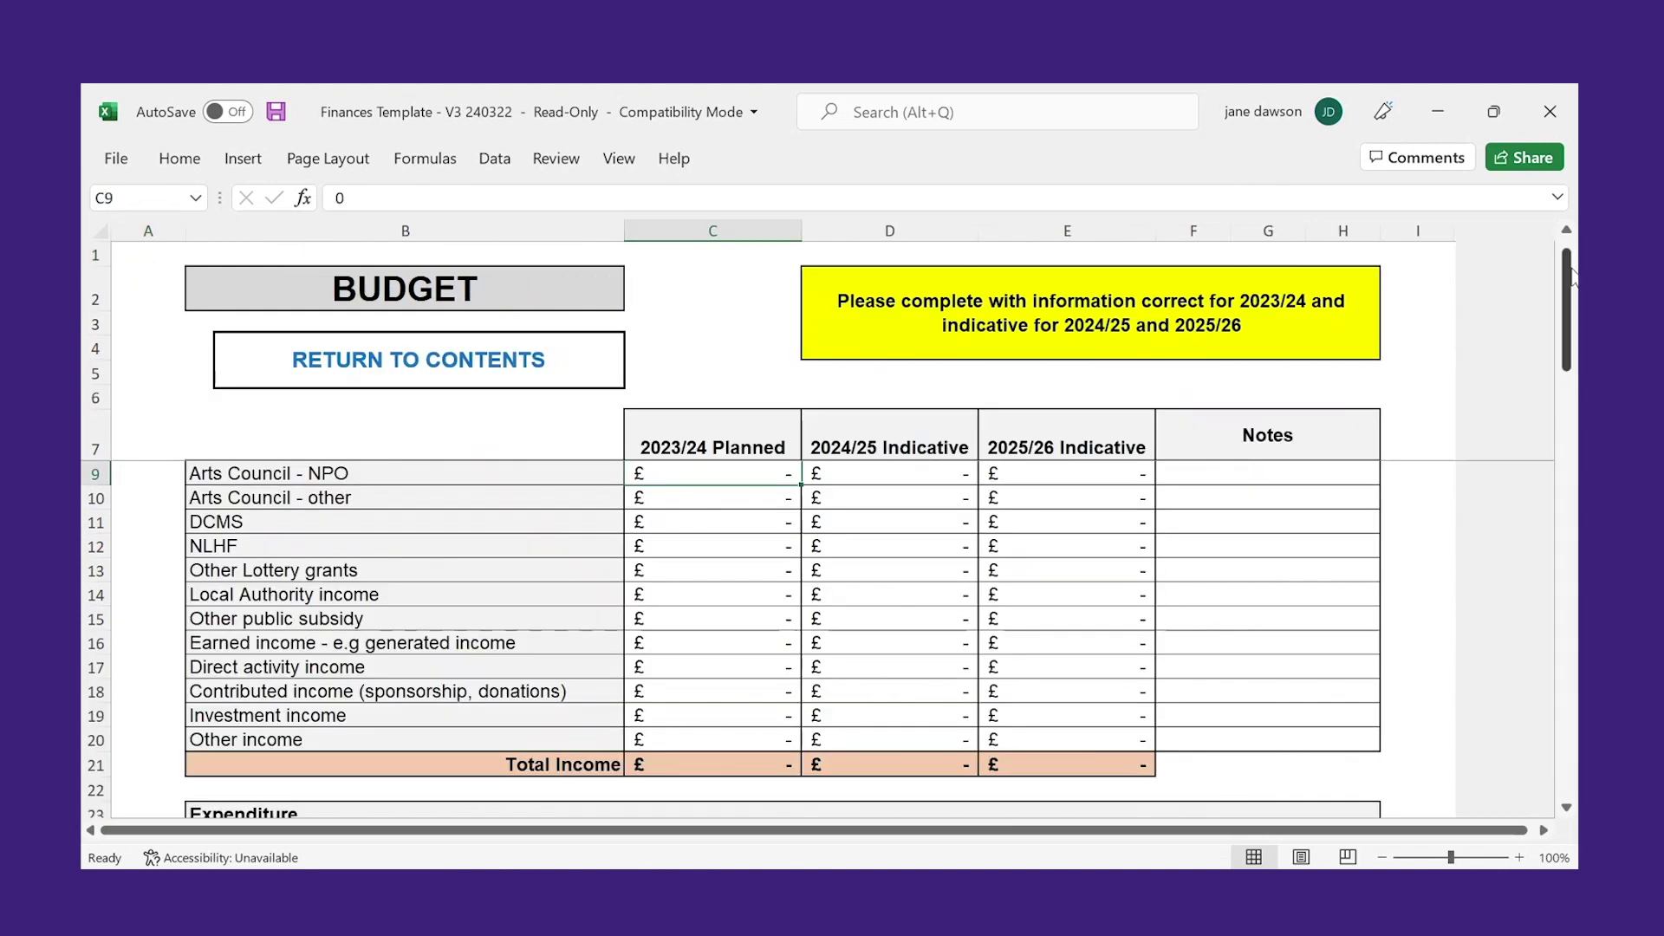
left_click(1567, 233)
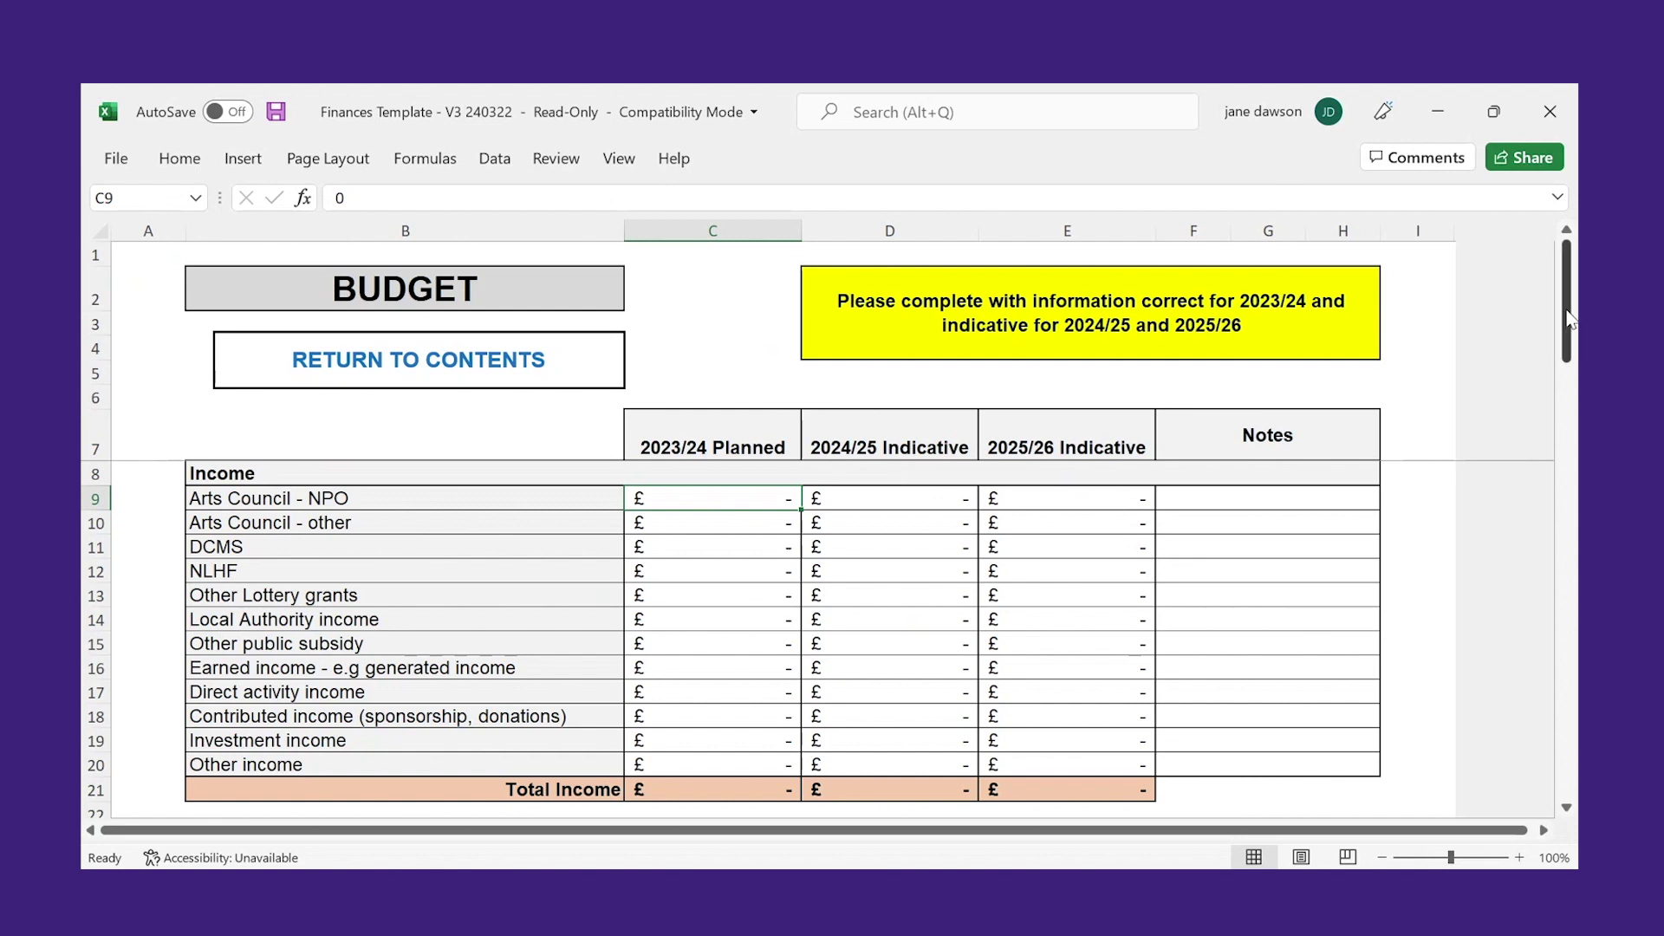
left_click_drag(1569, 319, 1570, 306)
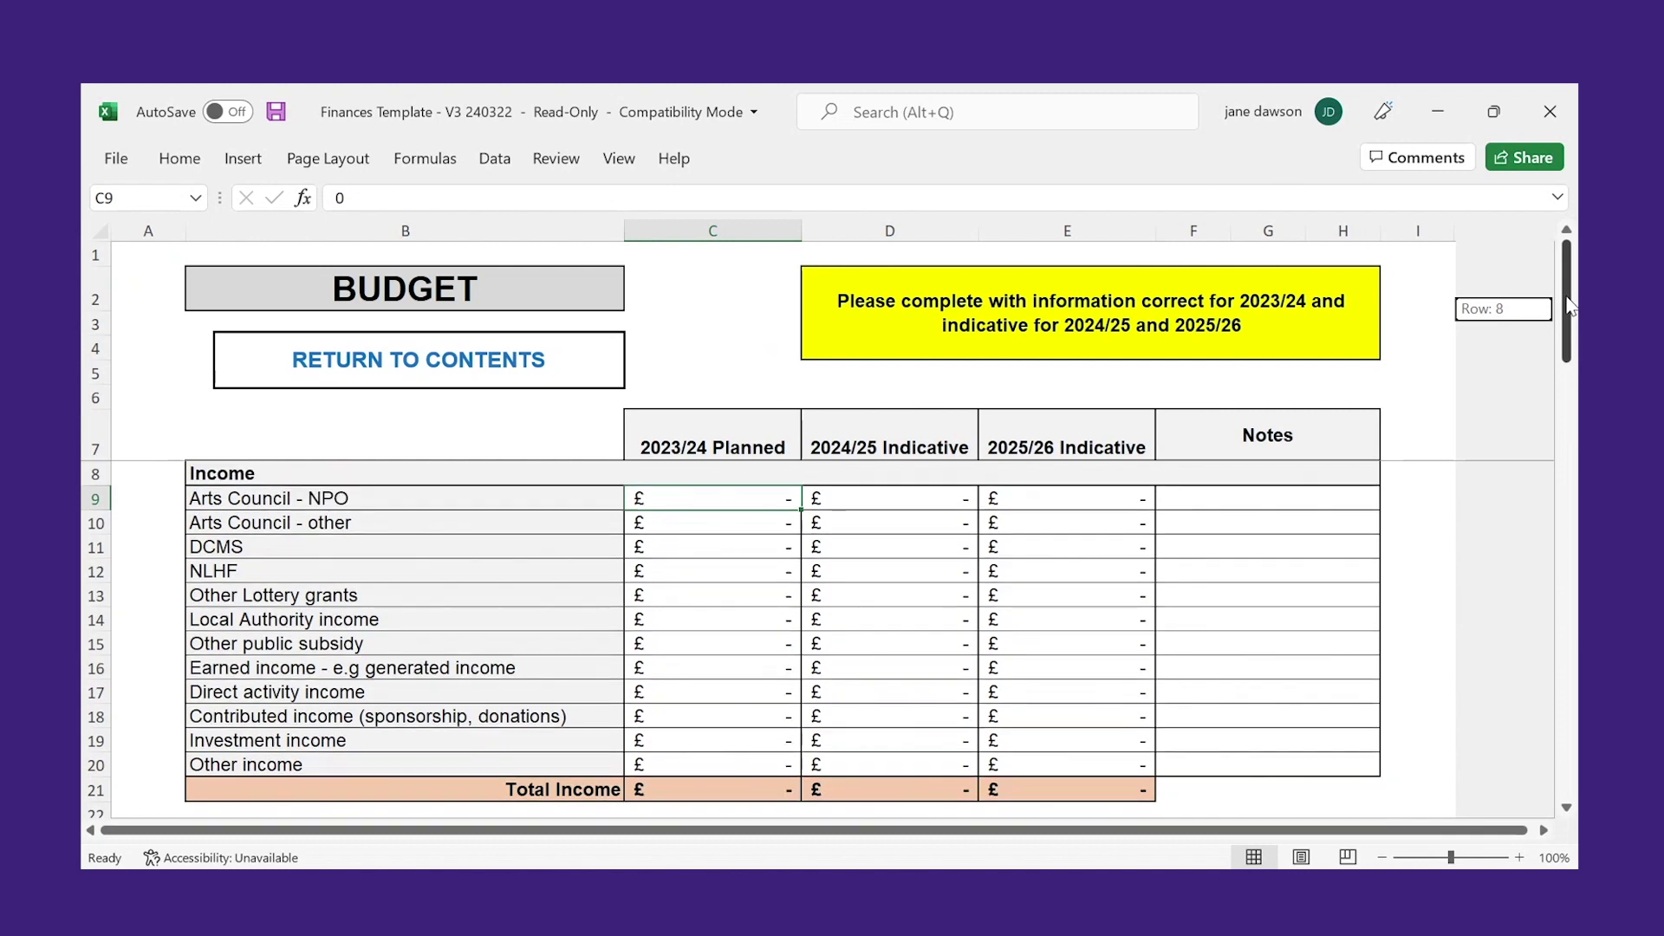
left_click_drag(1567, 306, 1569, 306)
left_click_drag(1569, 306, 1568, 306)
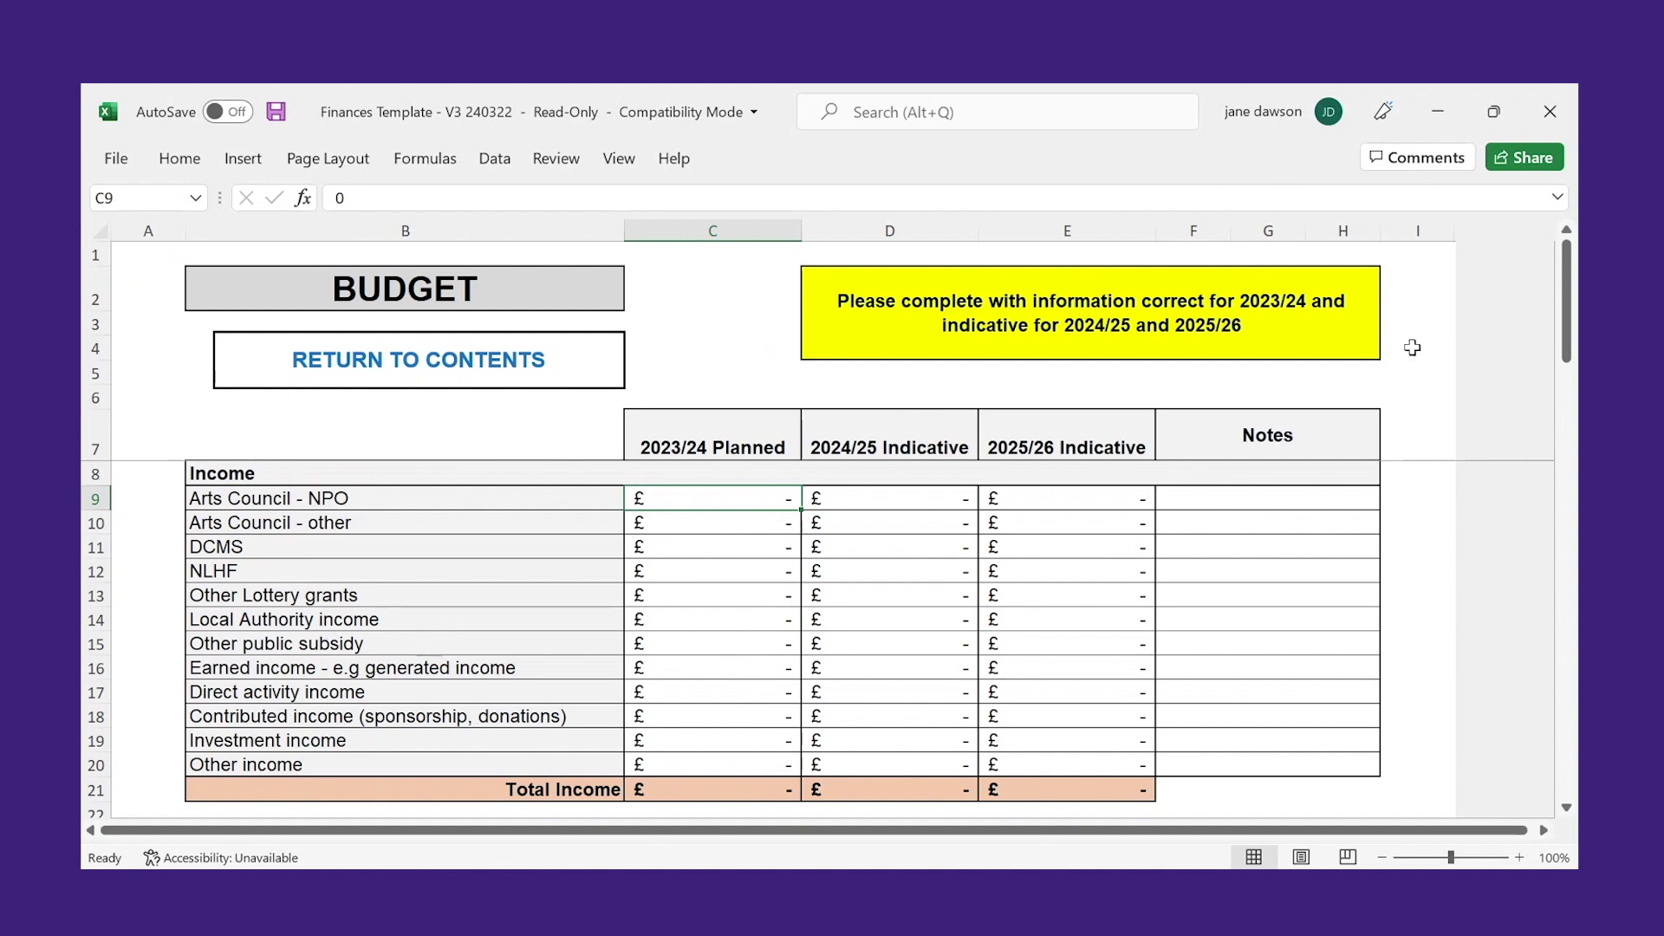
- Examine the budget's expenditure sections, from staff costs through overheads, and the surplus and fund balances beneath them
left_click_drag(1569, 290, 1576, 411)
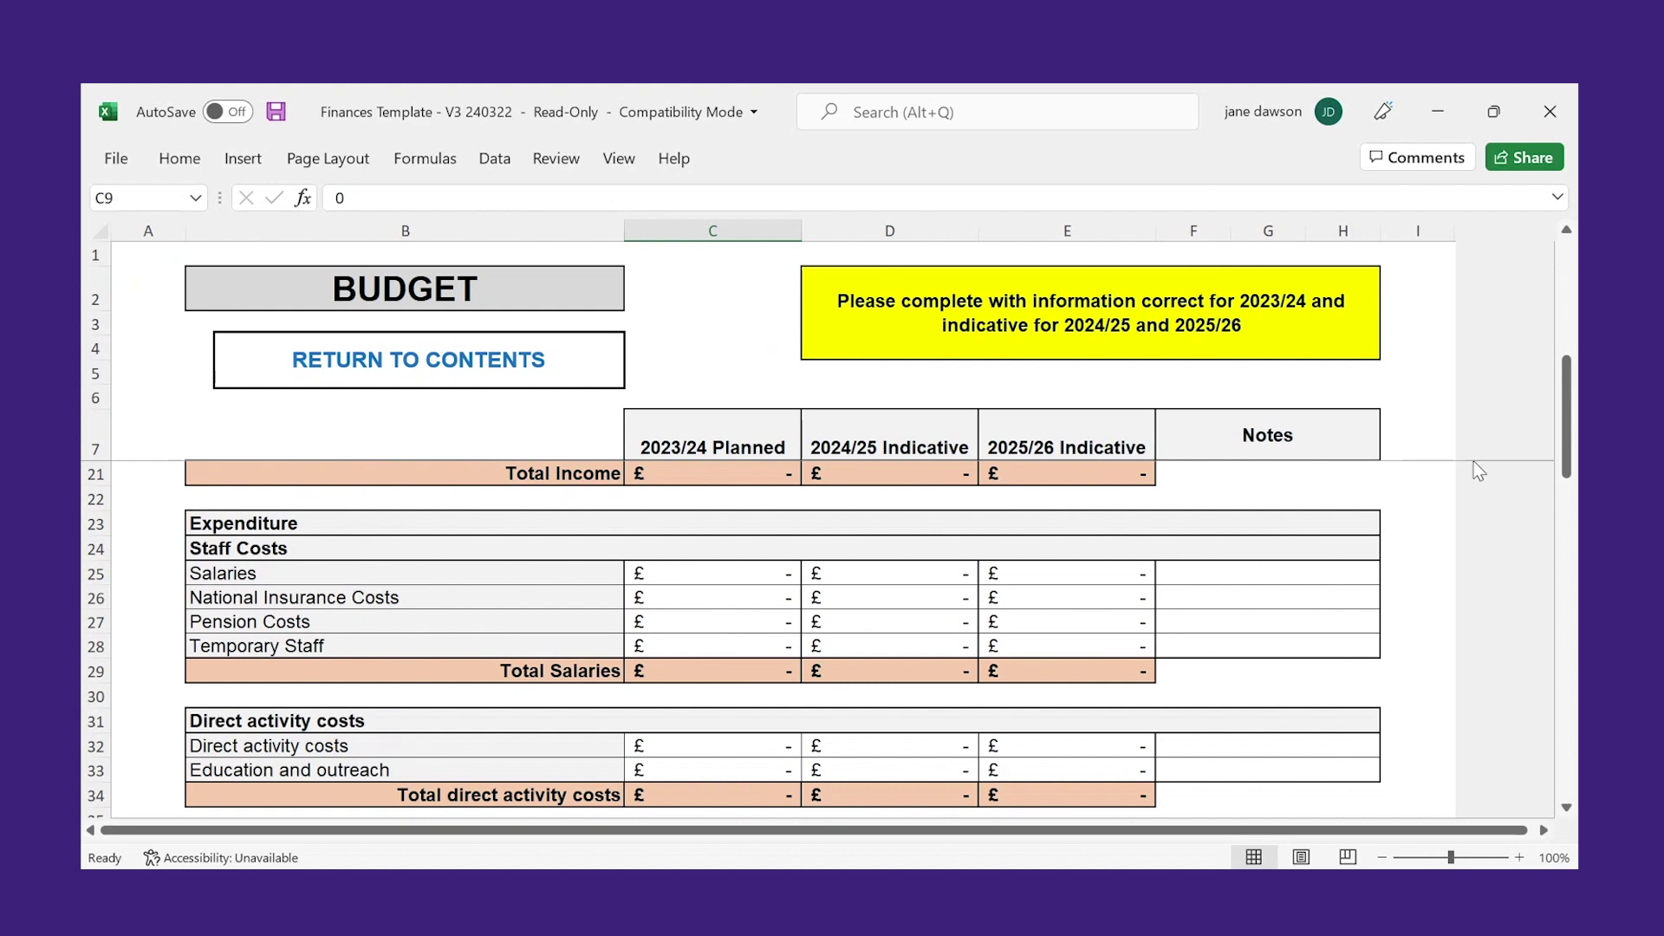
left_click_drag(1569, 400, 1574, 520)
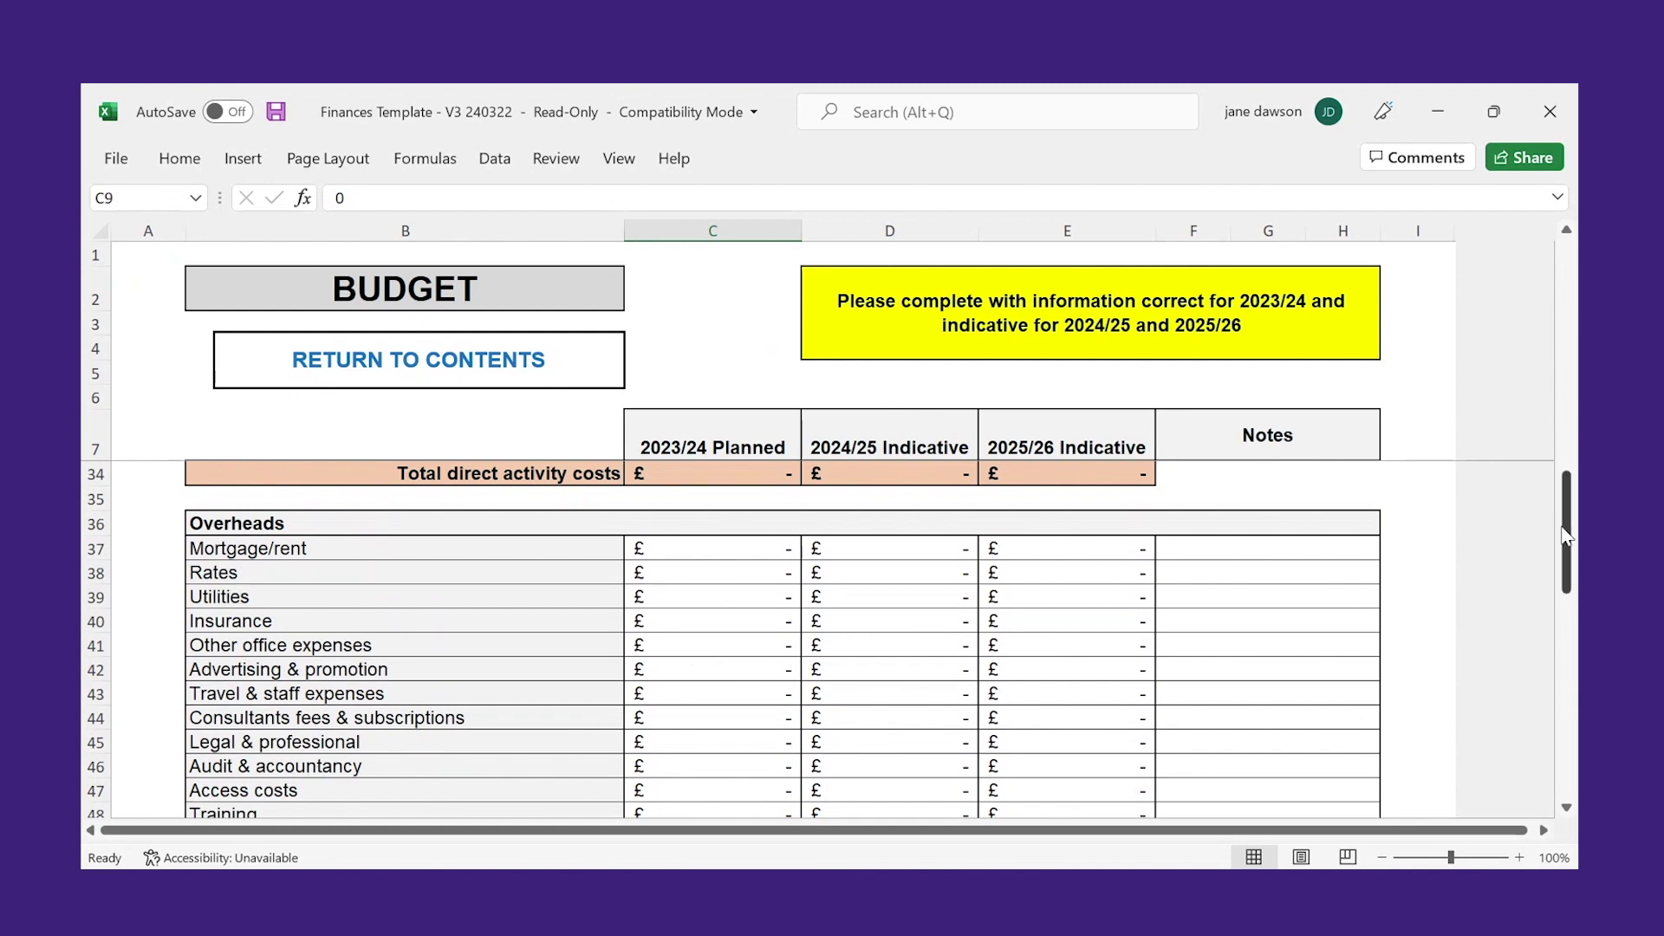
left_click_drag(1570, 544, 1577, 678)
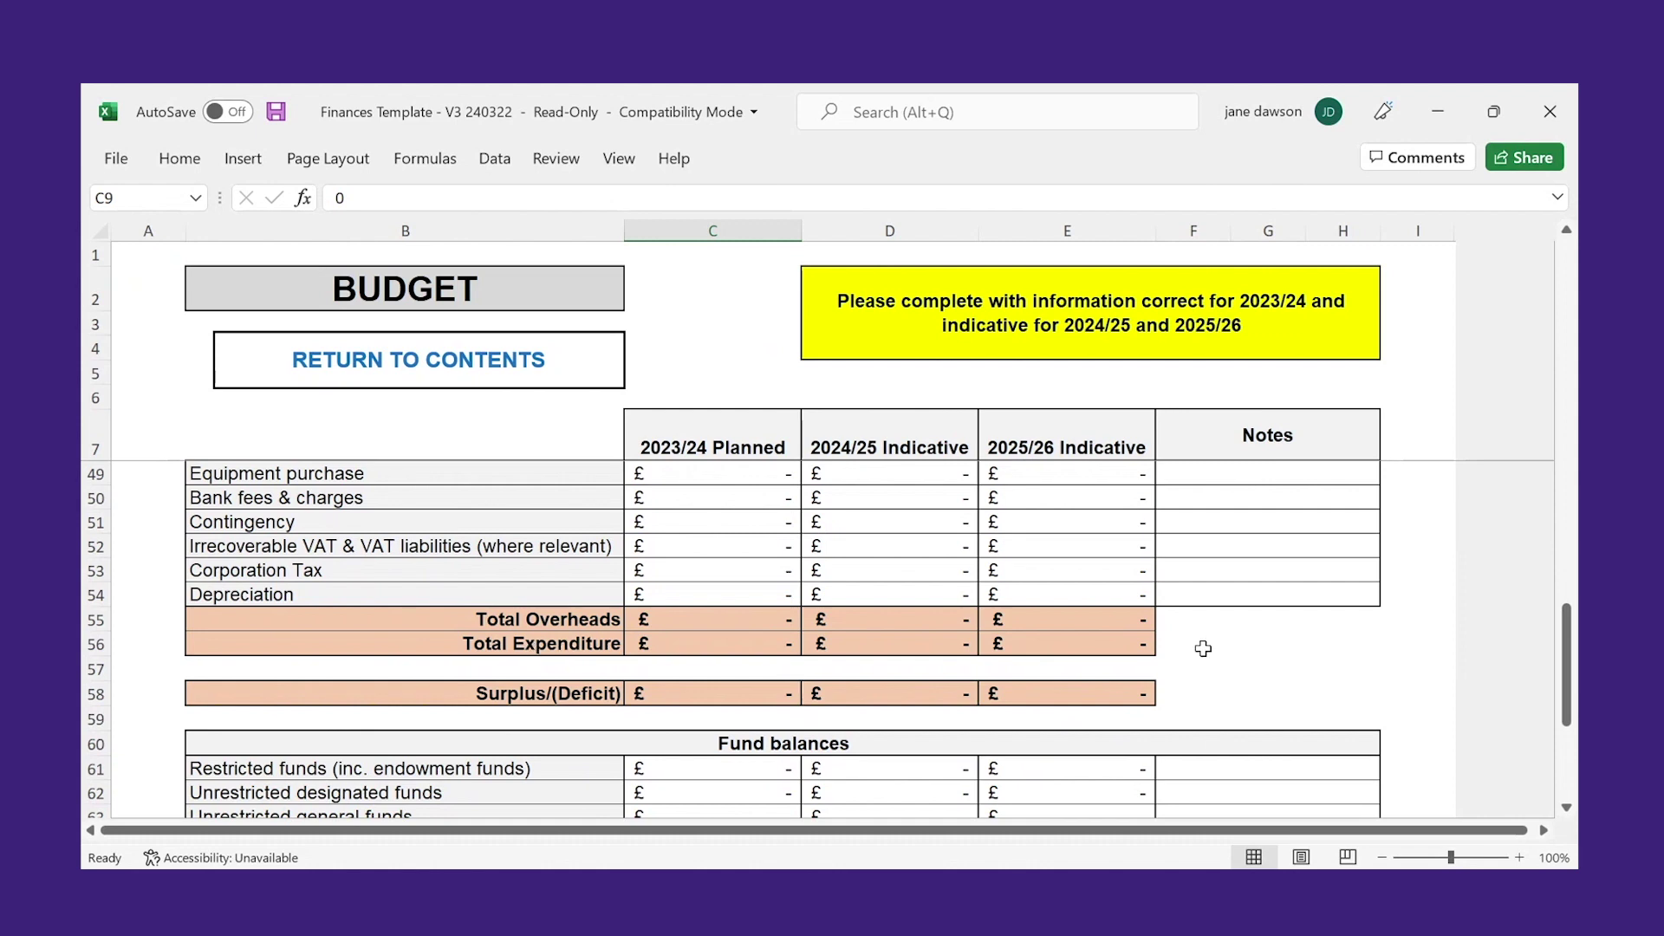
left_click_drag(1569, 624, 1571, 659)
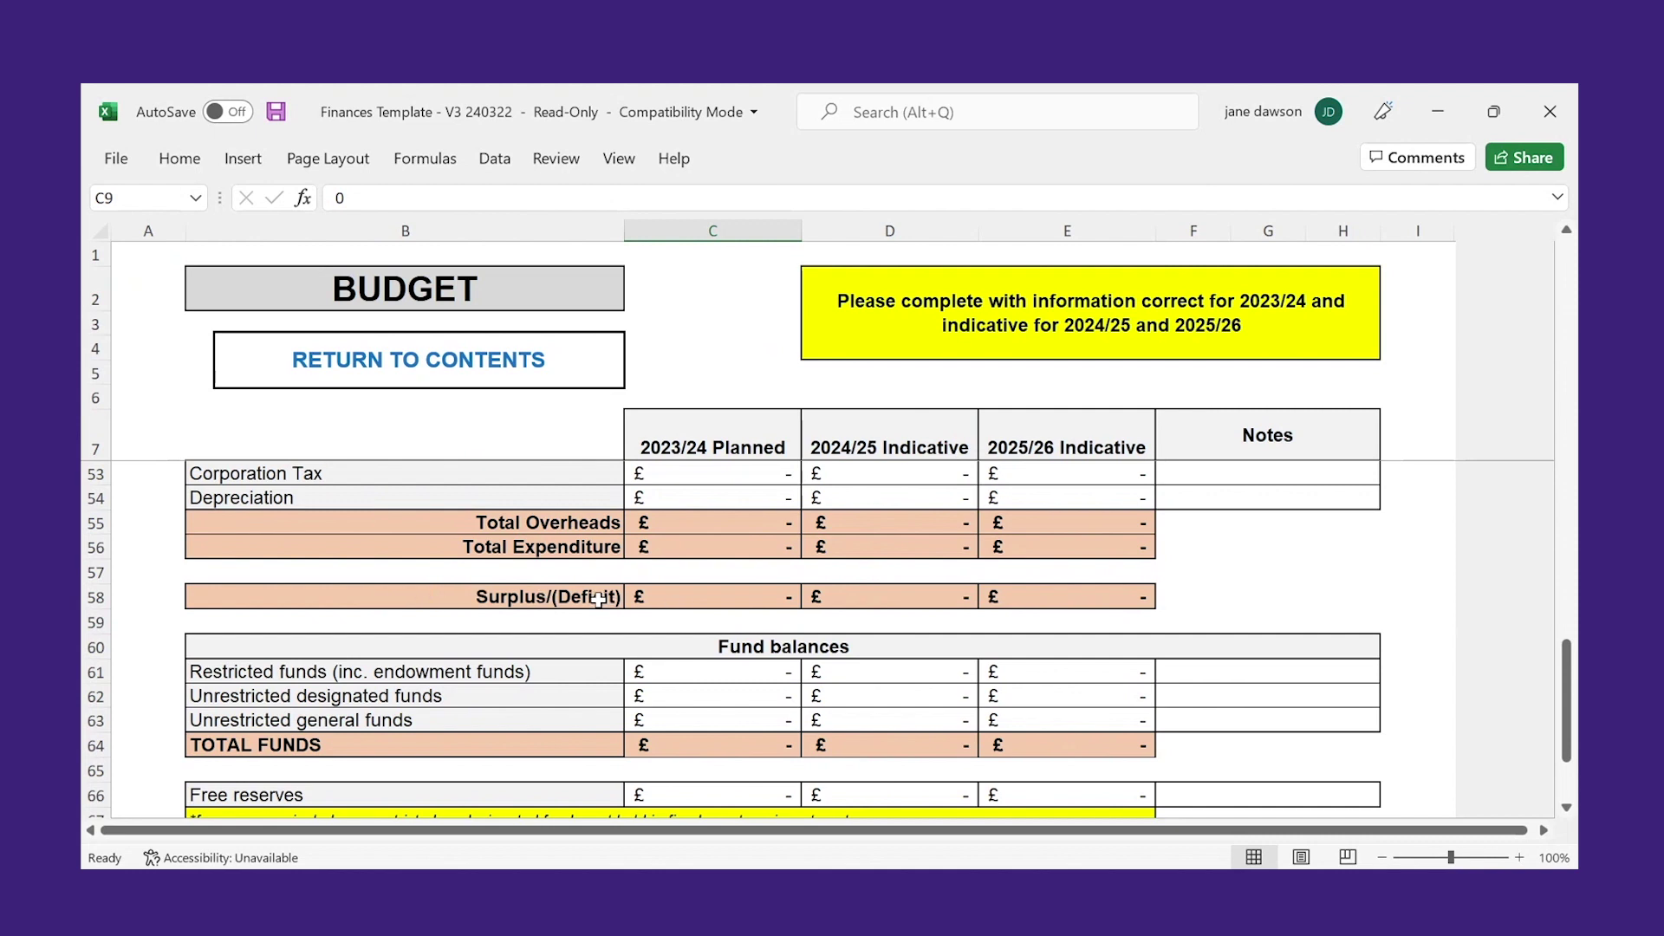
- Go back to the Direct activity costs row and inspect its Notes cell and 2023/24 Planned amount cell
left_click_drag(1569, 666, 1570, 400)
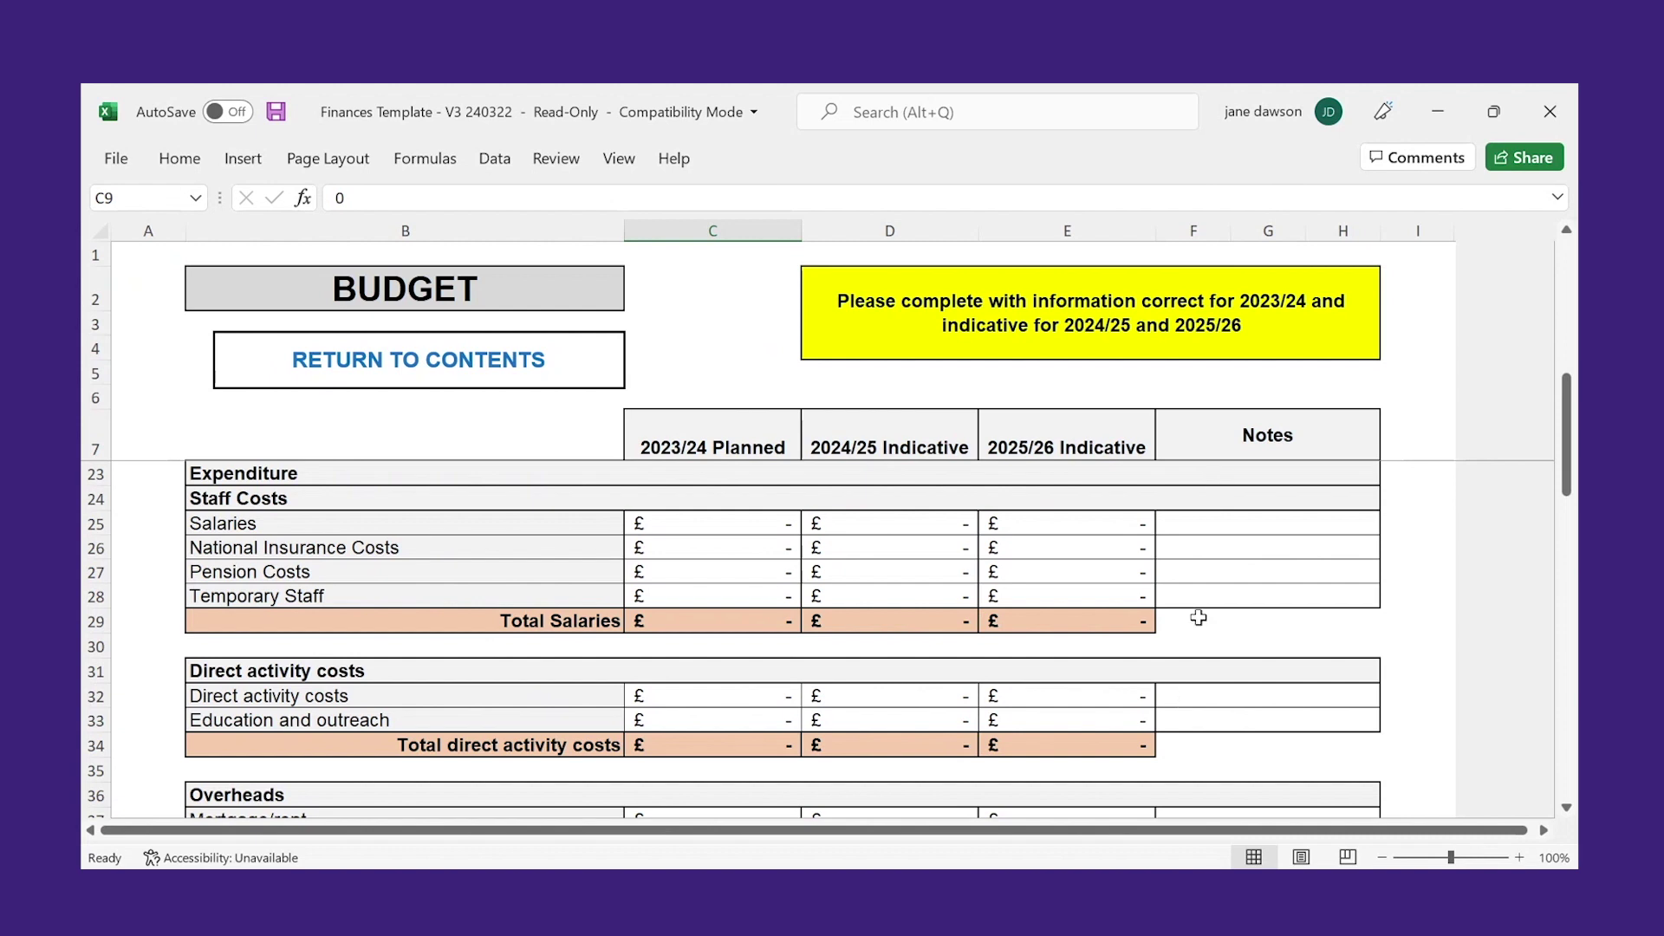
left_click(1191, 693)
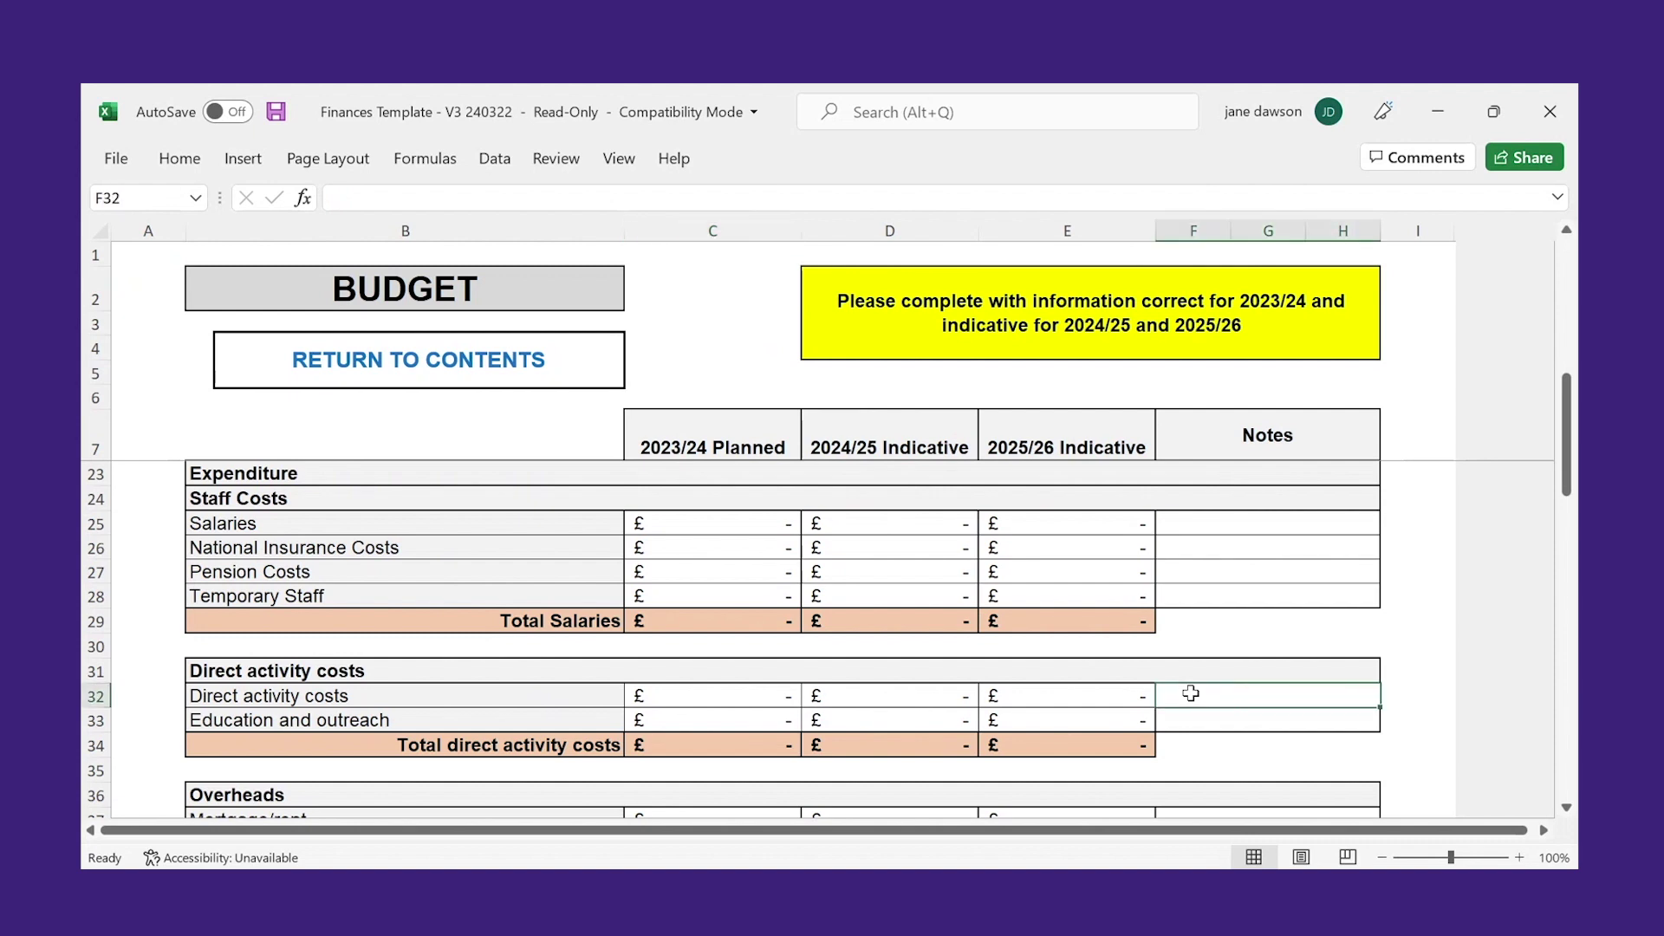
left_click(700, 702)
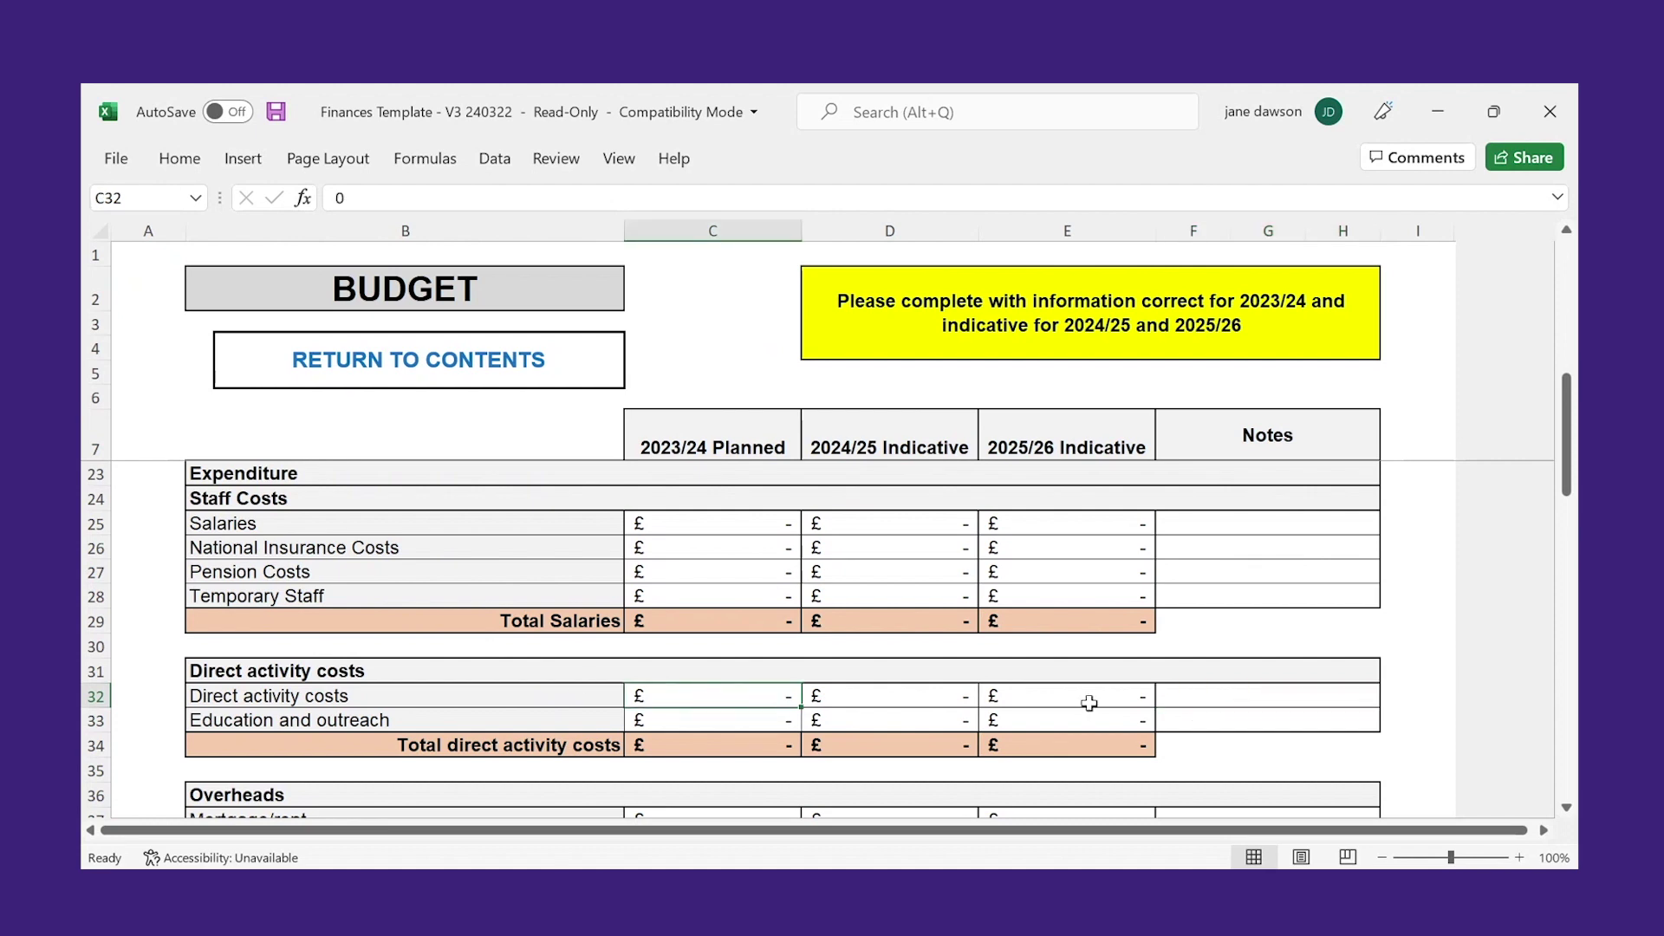
left_click(1197, 701)
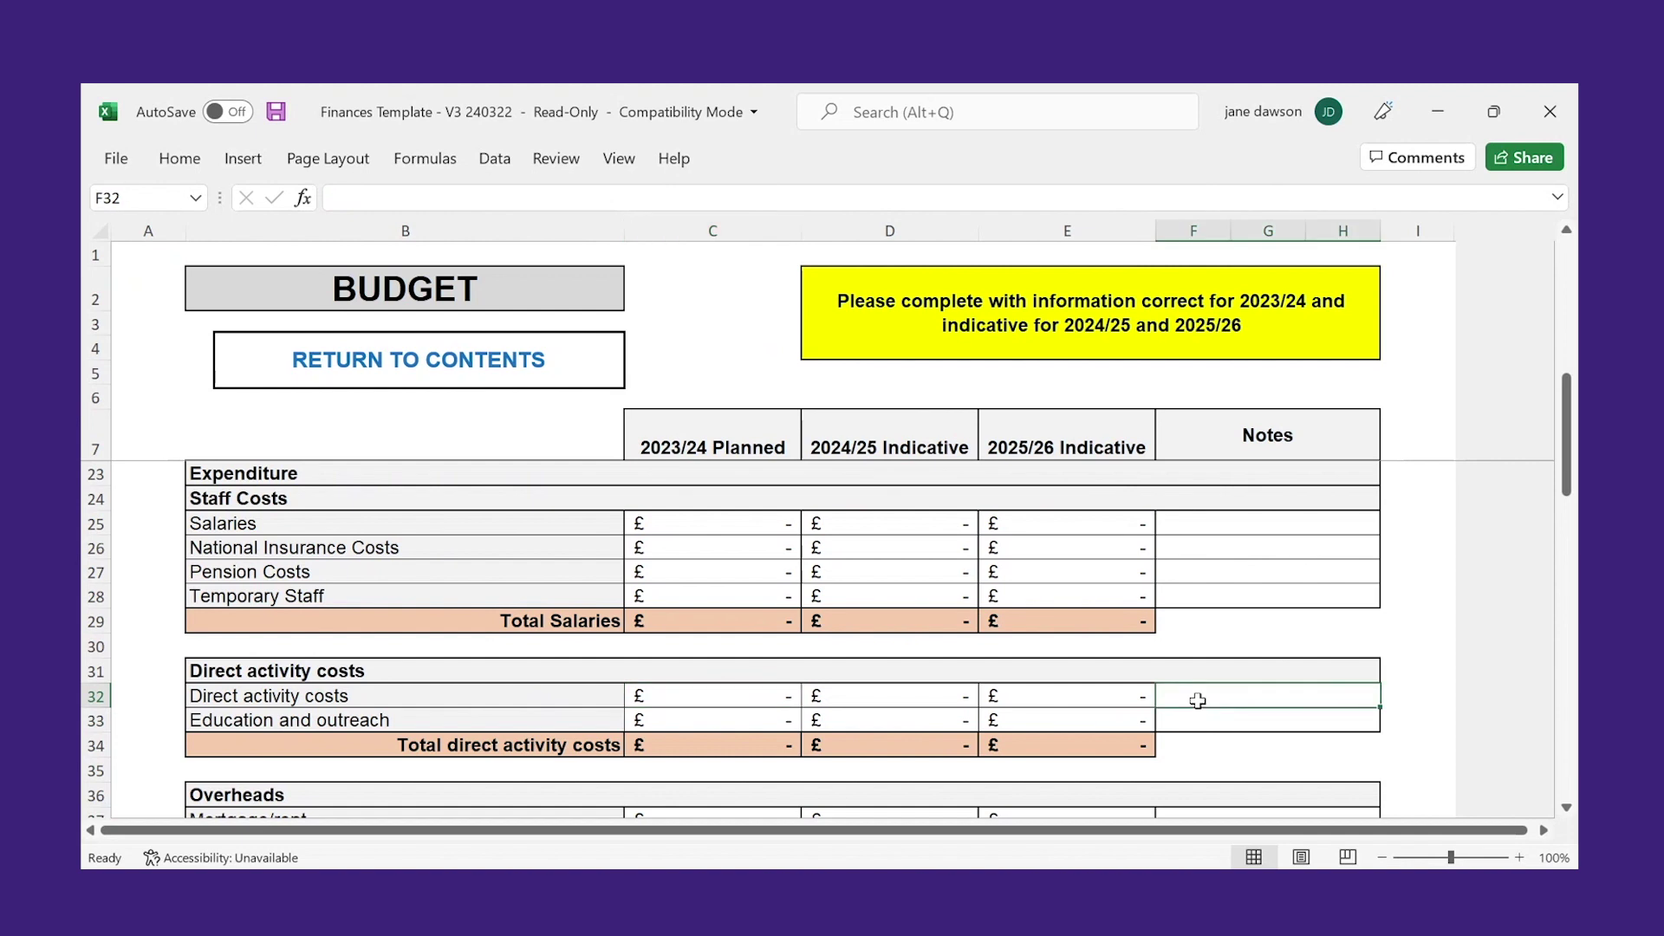
left_click(732, 697)
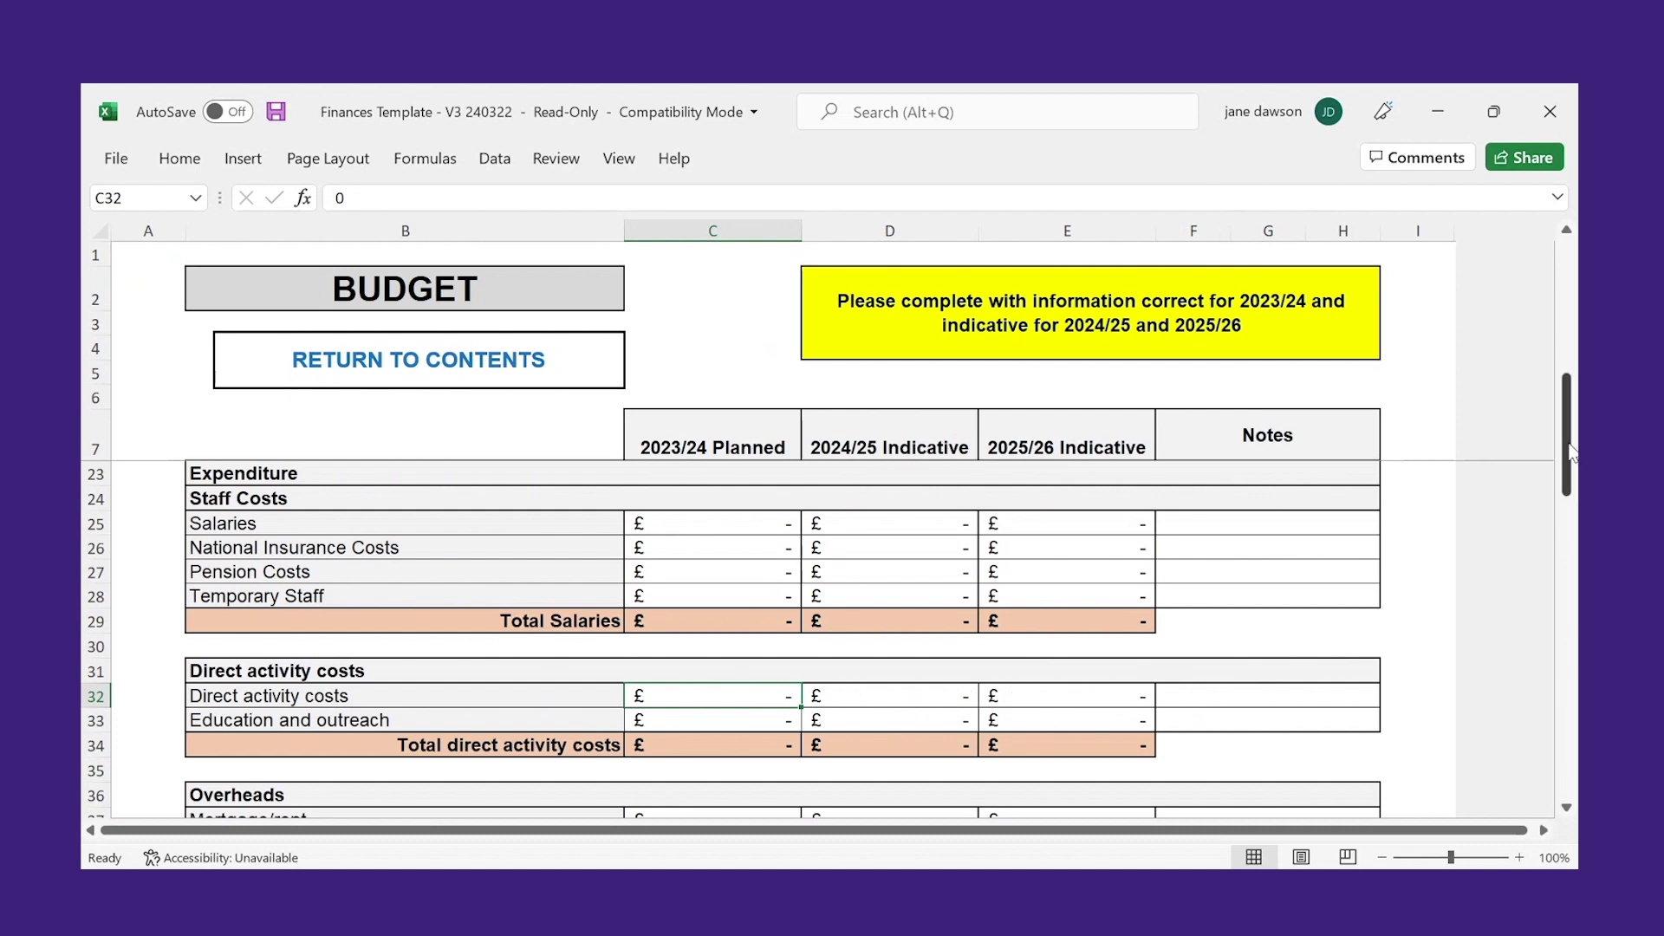
- Examine the fund balances and free reserves at the end of the budget and return to the contents page
left_click_drag(1570, 453, 1572, 455)
left_click_drag(1570, 452, 1573, 743)
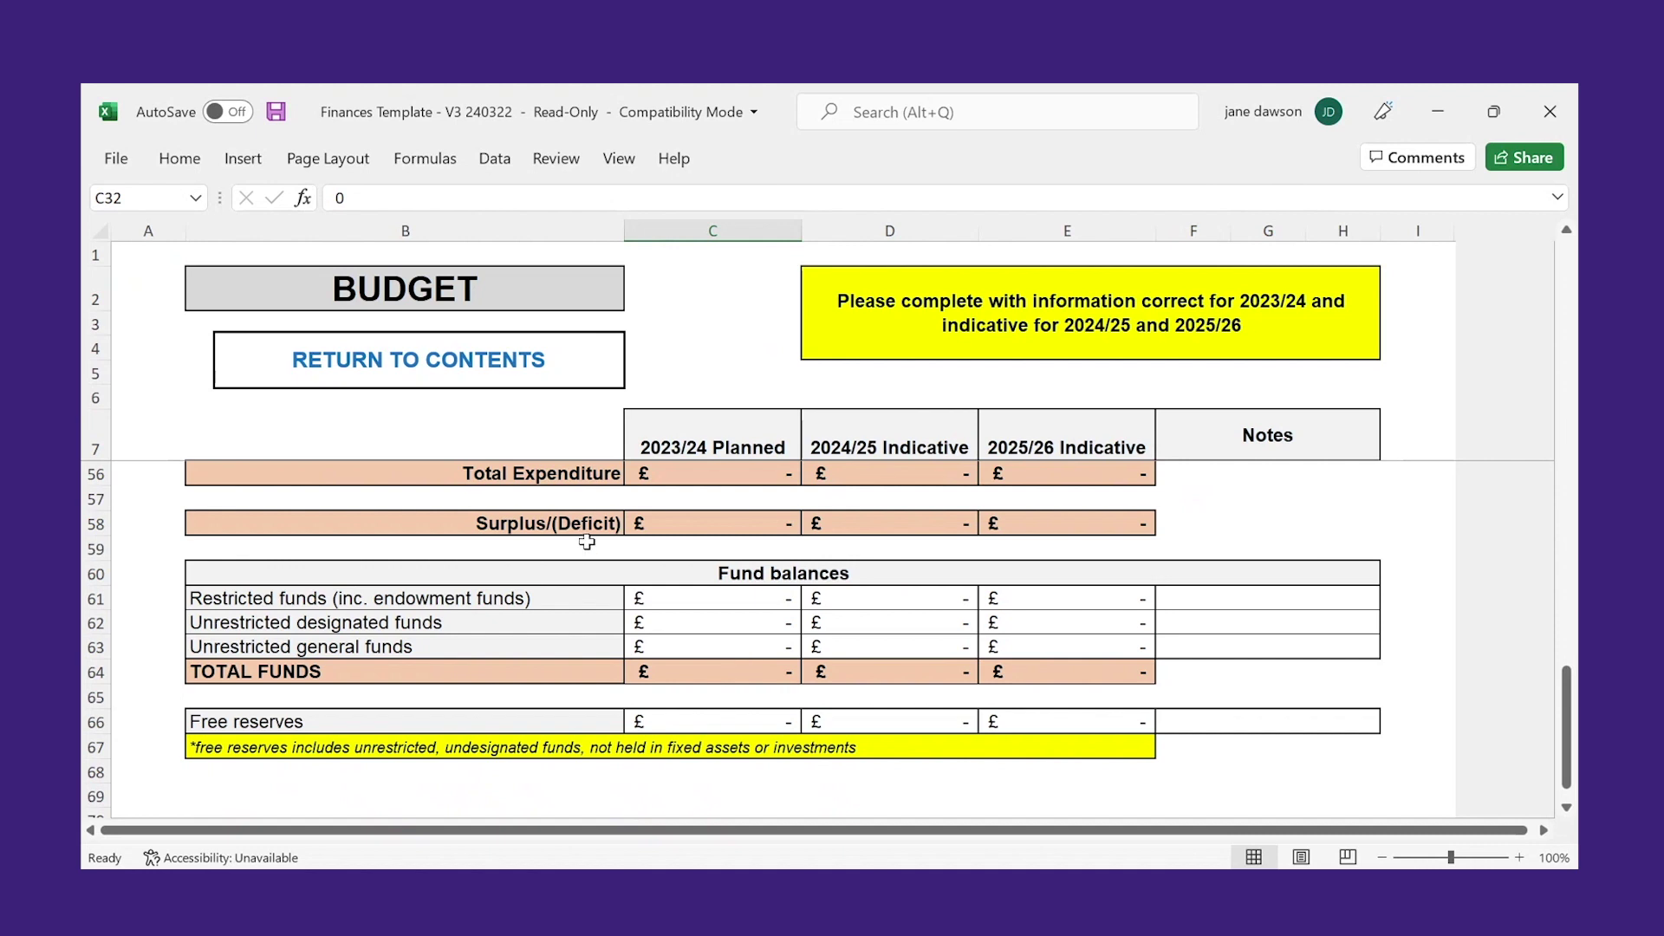
left_click(479, 360)
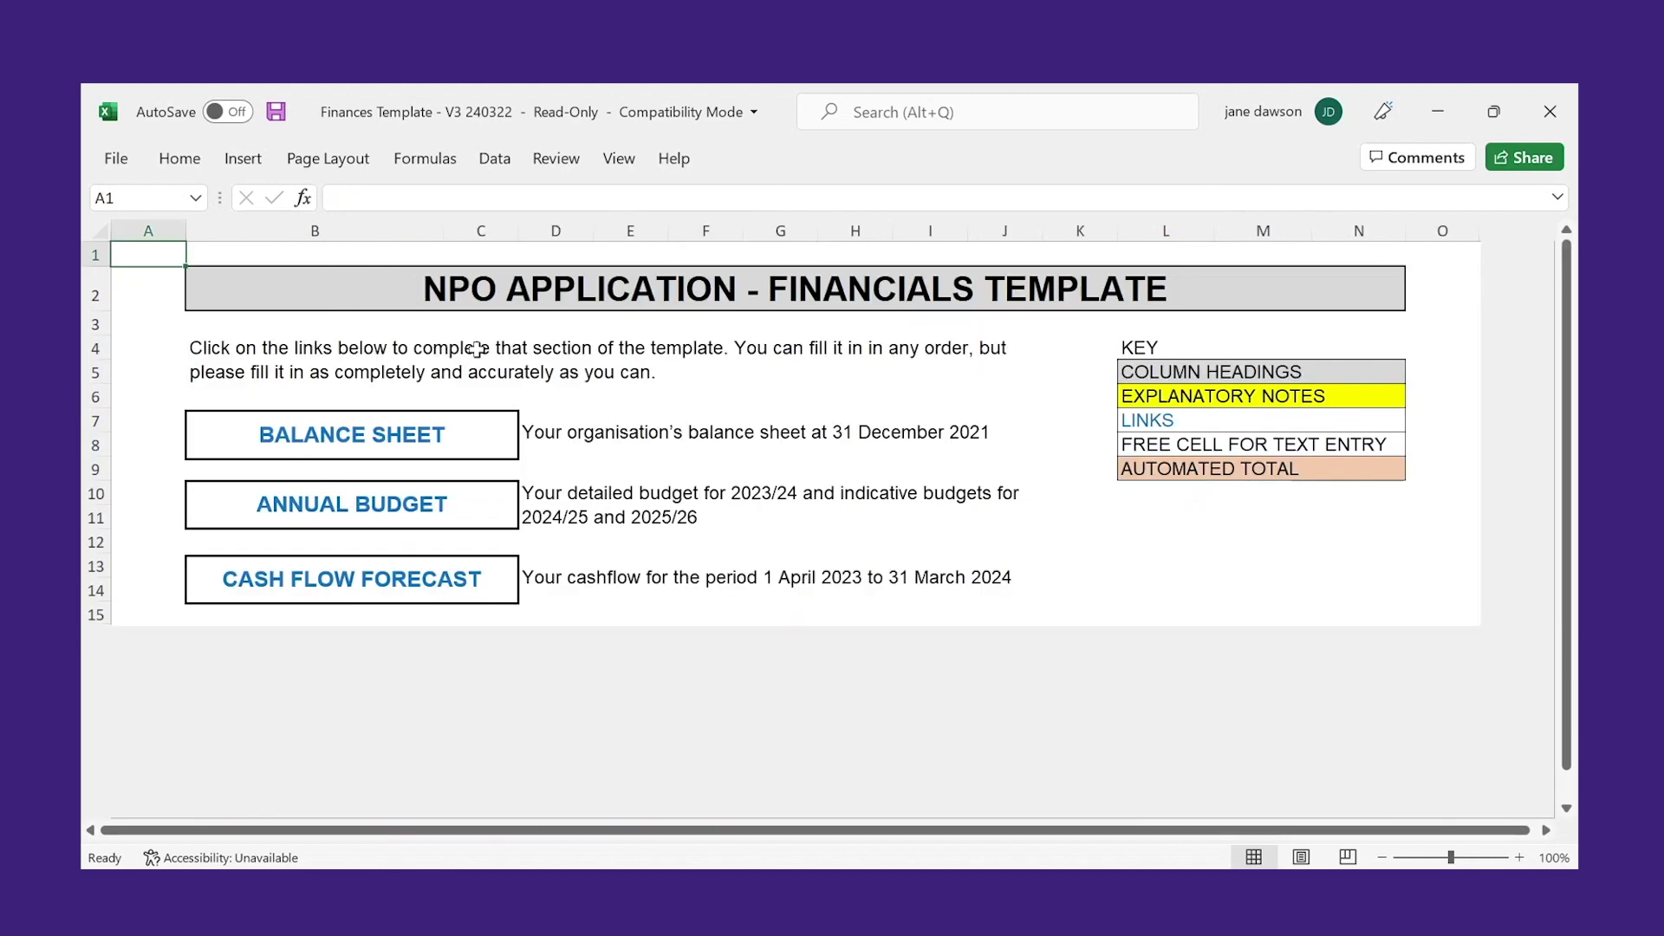
- Open the Cash Flow Forecast section and look over its layout, from the monthly income rows to the balance rows and back
left_click(411, 581)
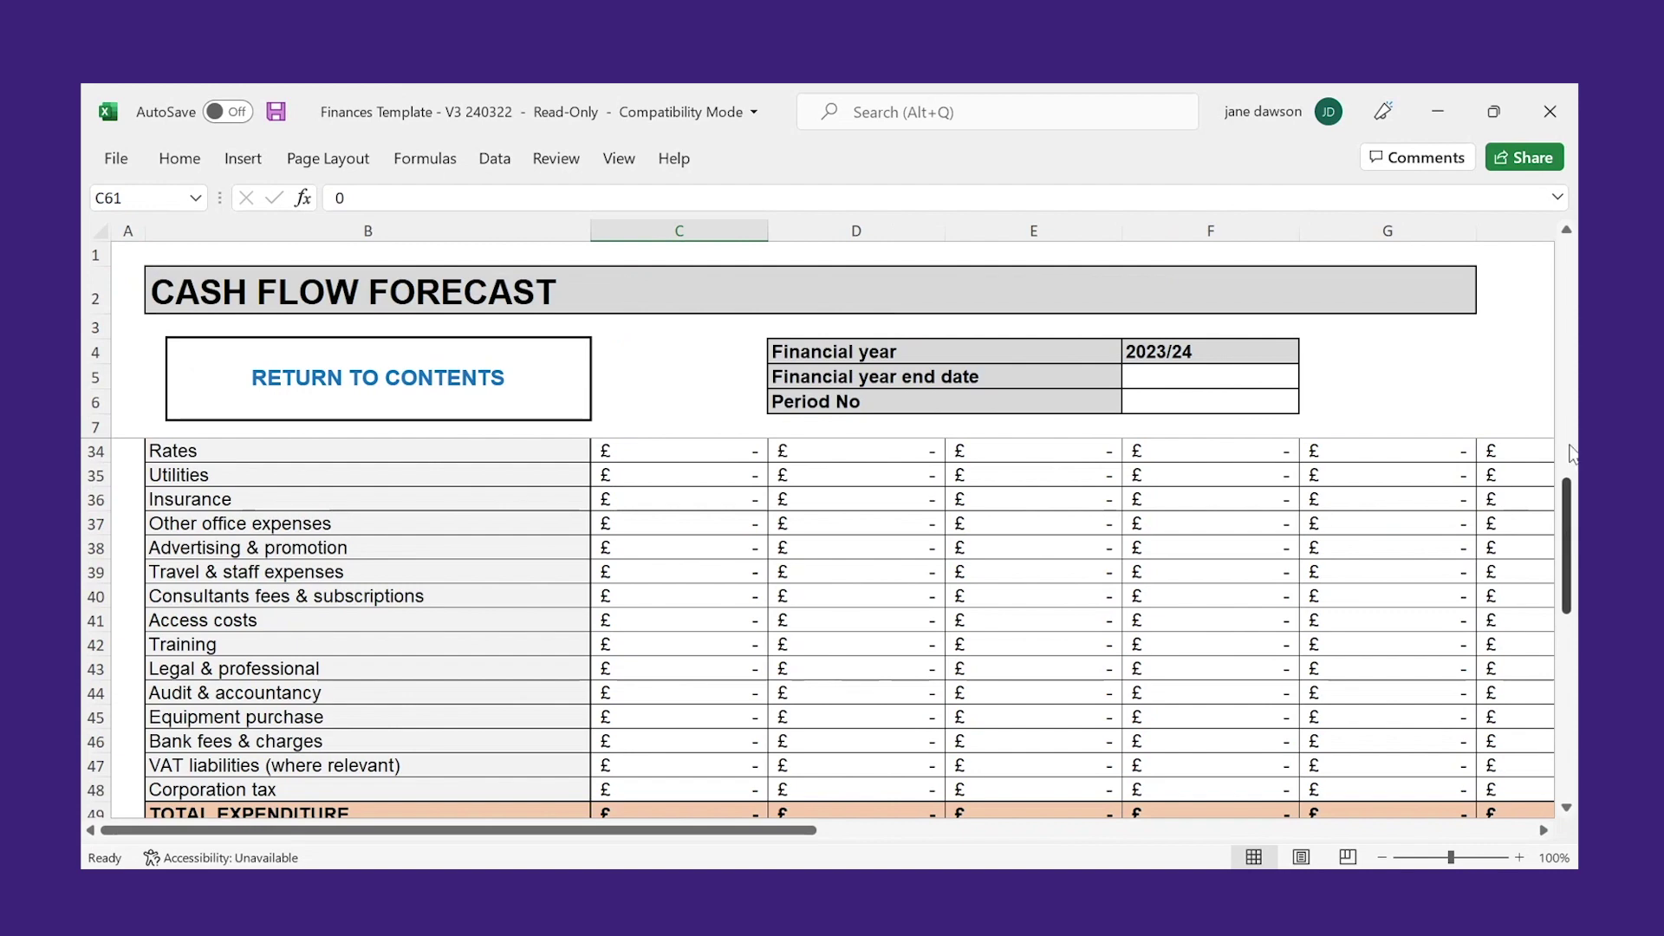
left_click_drag(1569, 518, 1570, 246)
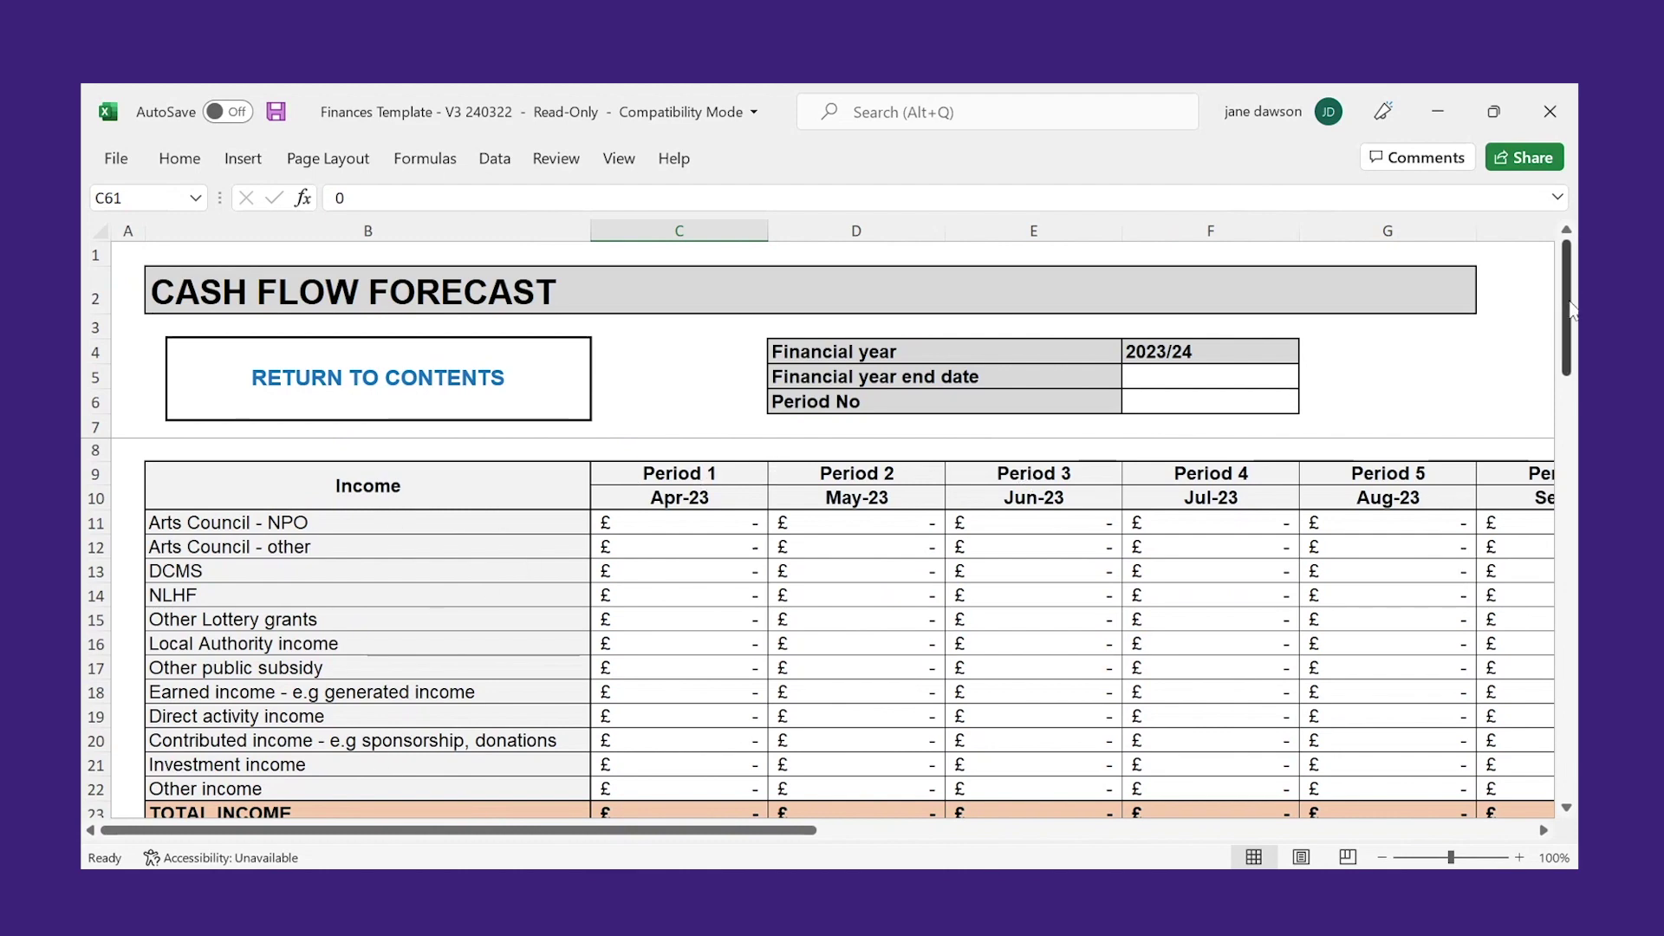
left_click_drag(1570, 310, 1553, 656)
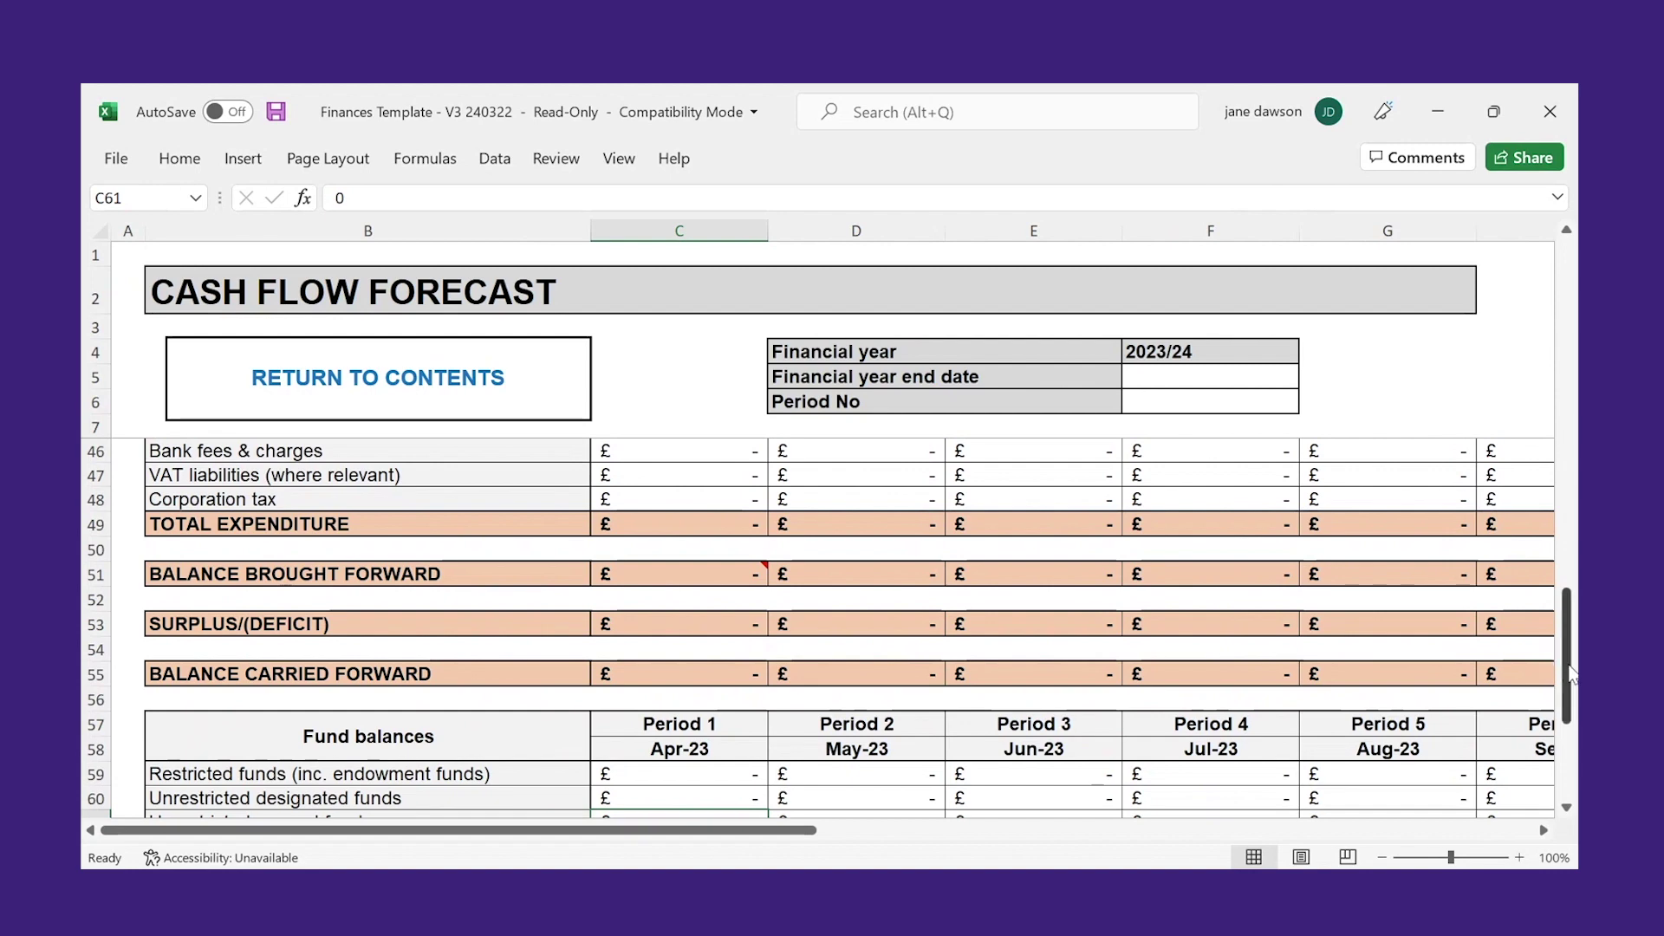
left_click_drag(1570, 672, 1575, 333)
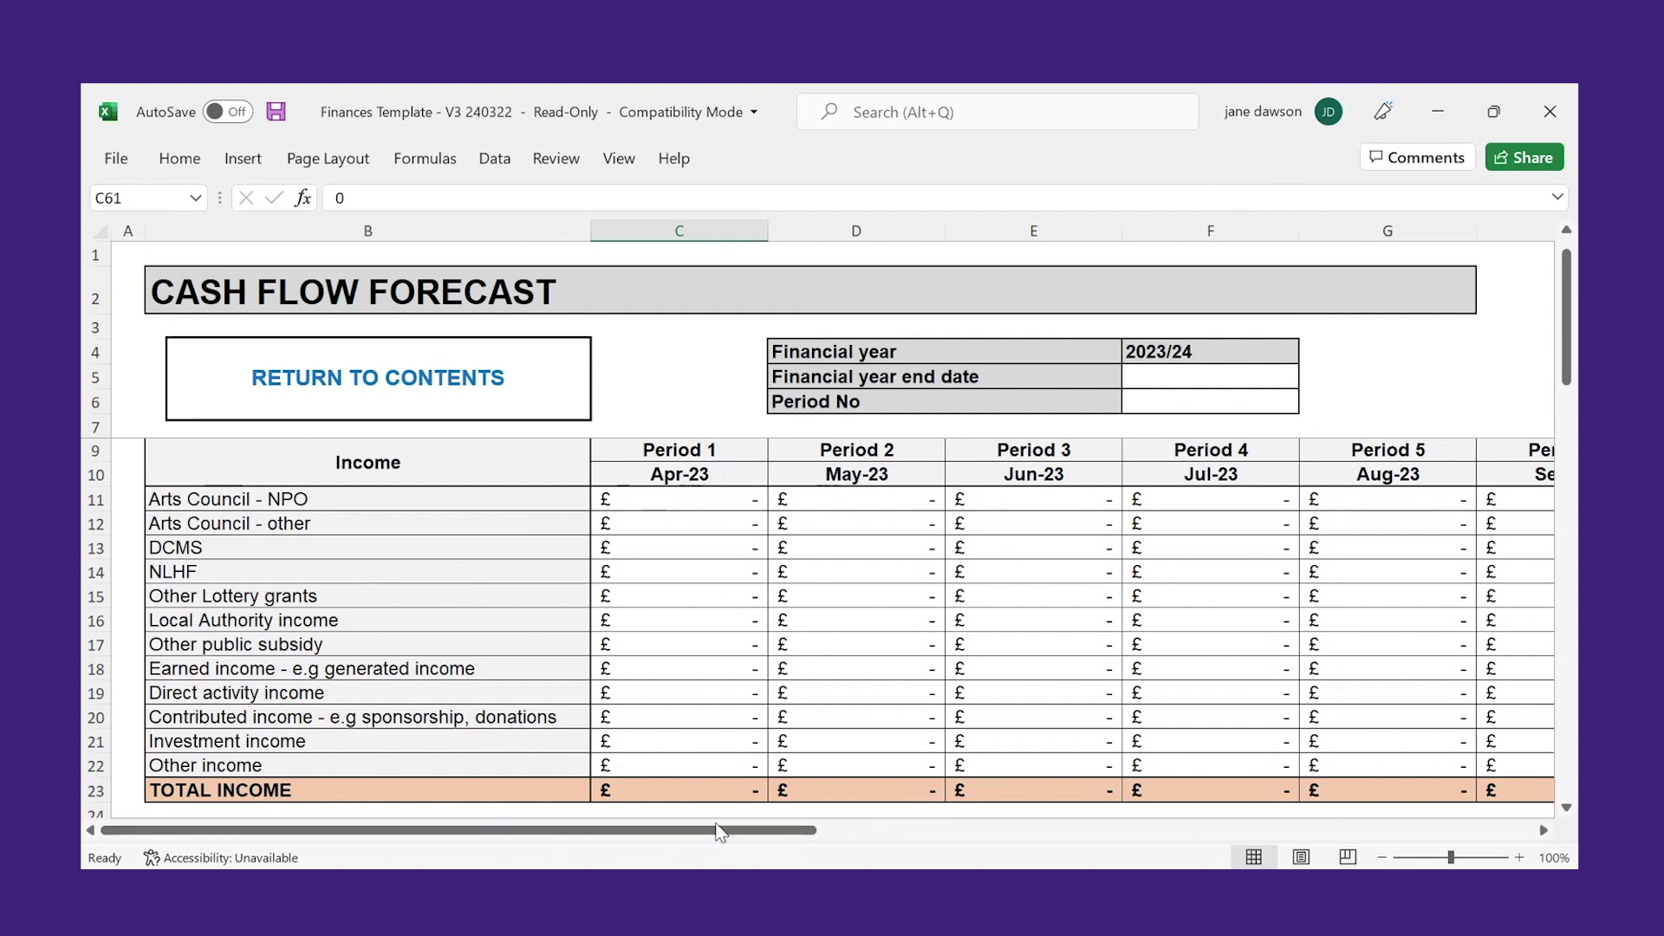
- Examine the cash flow forecast's expenditure rows and select the Mortgage/rent amount for Apr-23
mouse_move(720, 834)
left_mouse_down()
mouse_move(1339, 843)
mouse_move(731, 840)
left_mouse_up()
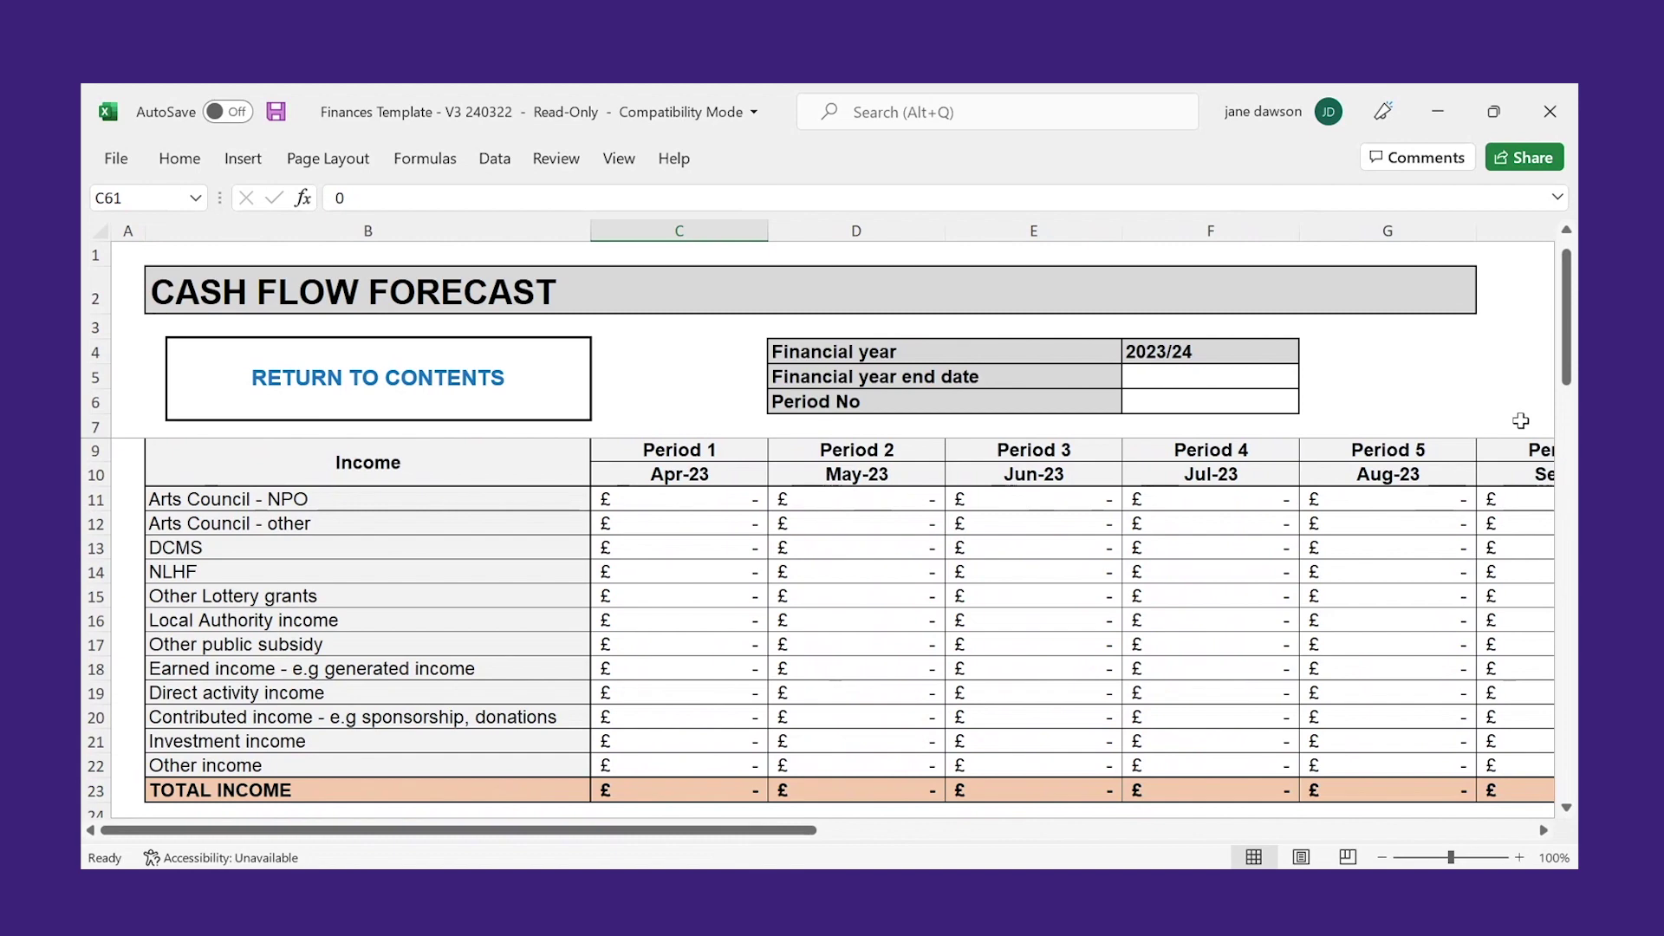
left_click_drag(1567, 367, 1569, 520)
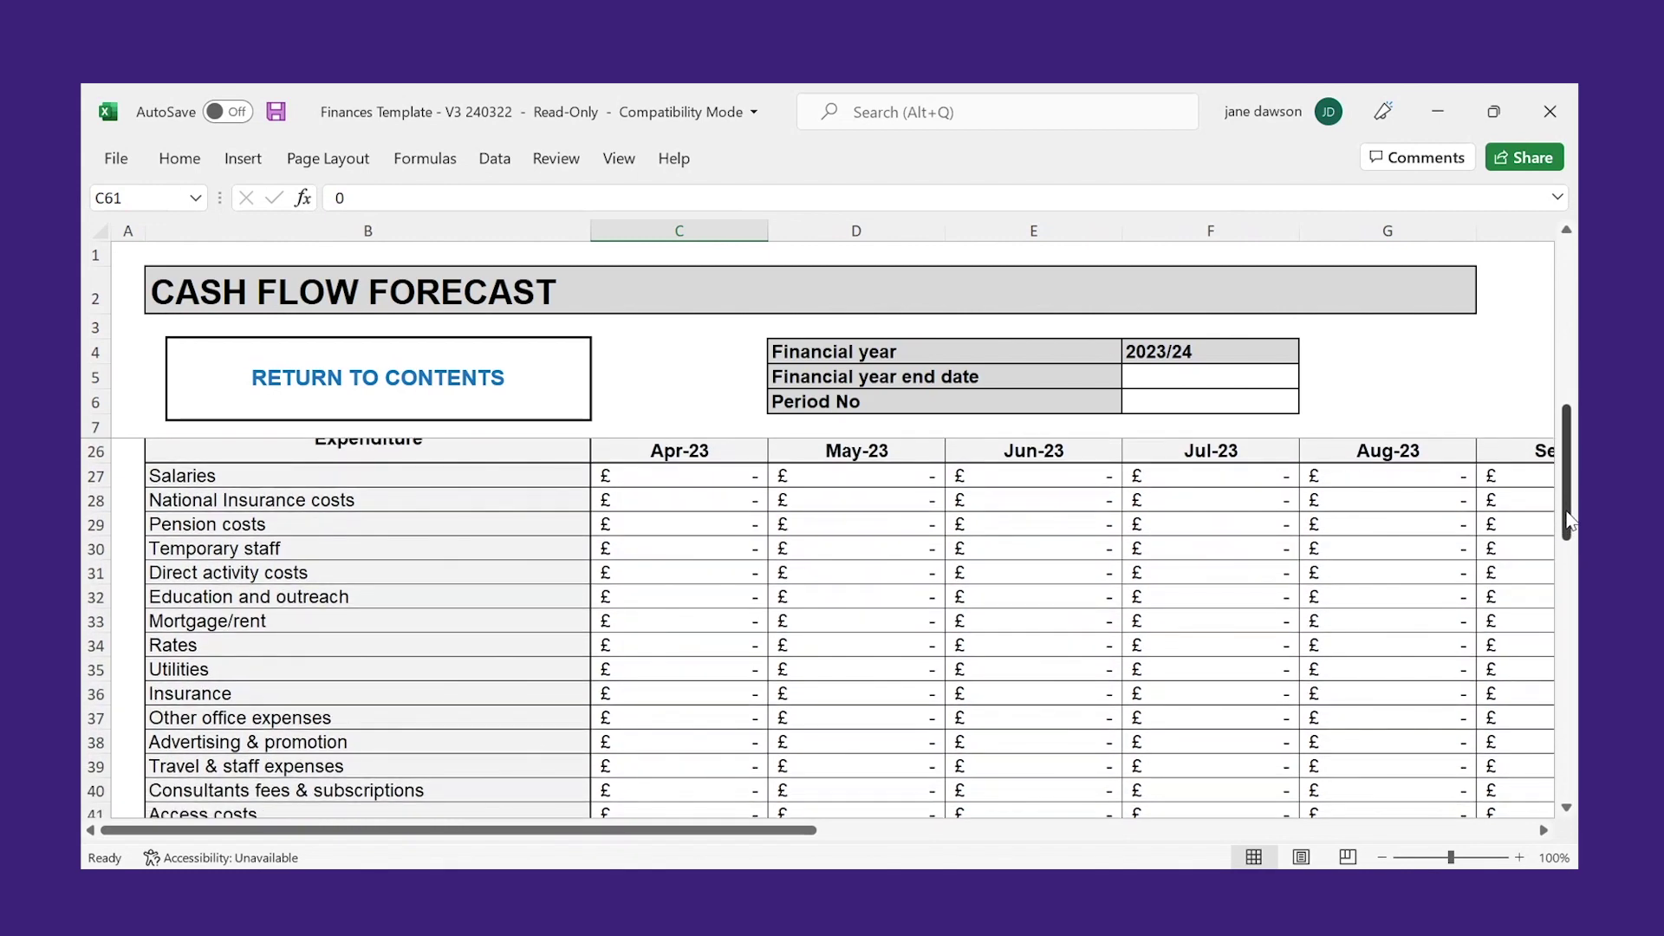
mouse_move(1568, 520)
left_mouse_down()
mouse_move(1569, 617)
mouse_move(1567, 446)
mouse_move(1572, 663)
mouse_move(1576, 517)
left_mouse_up()
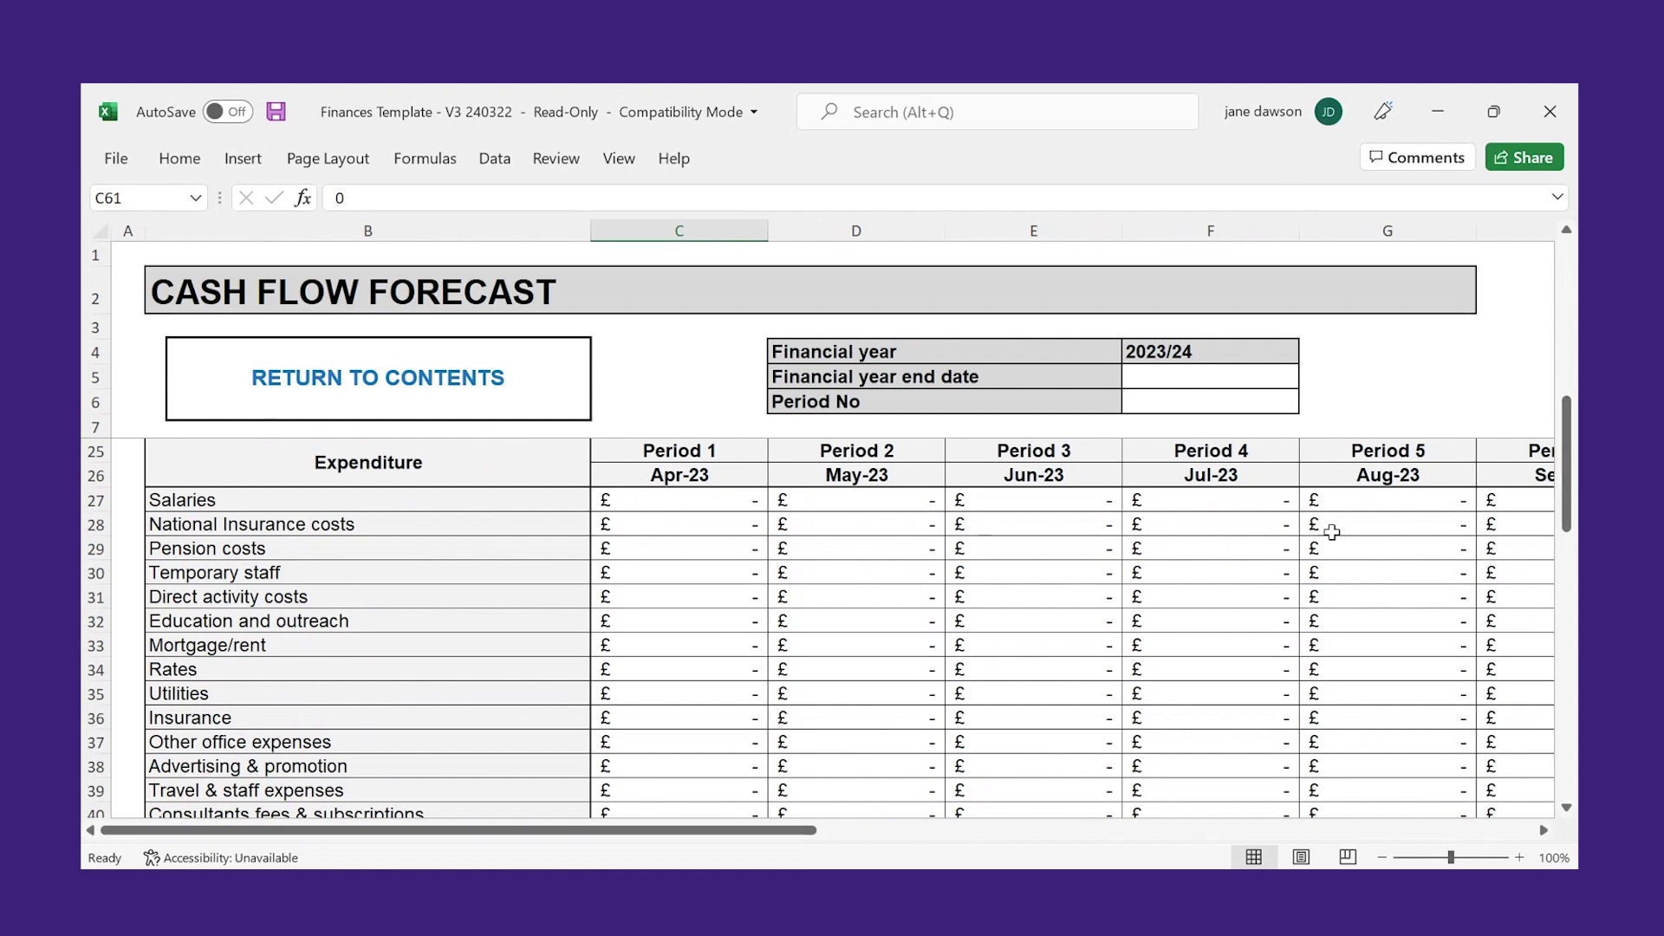
left_click(638, 645)
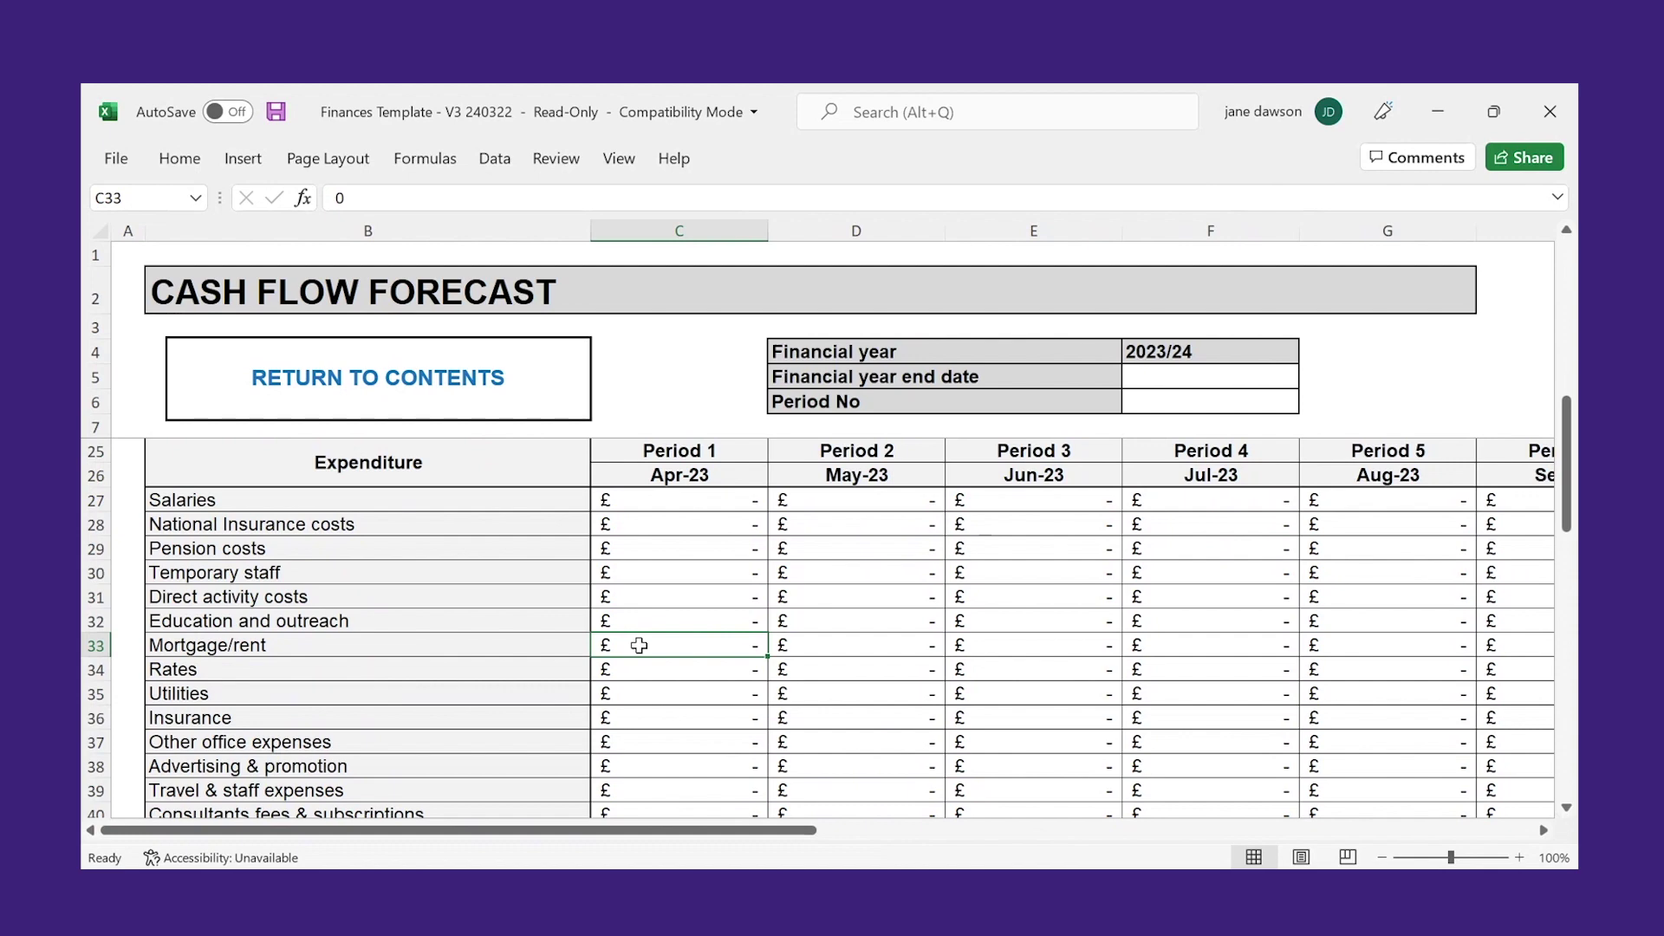
- Examine the Balance Brought Forward row and the fund balances in the cash flow forecast, and return to the contents page
left_click_drag(1569, 464, 1569, 631)
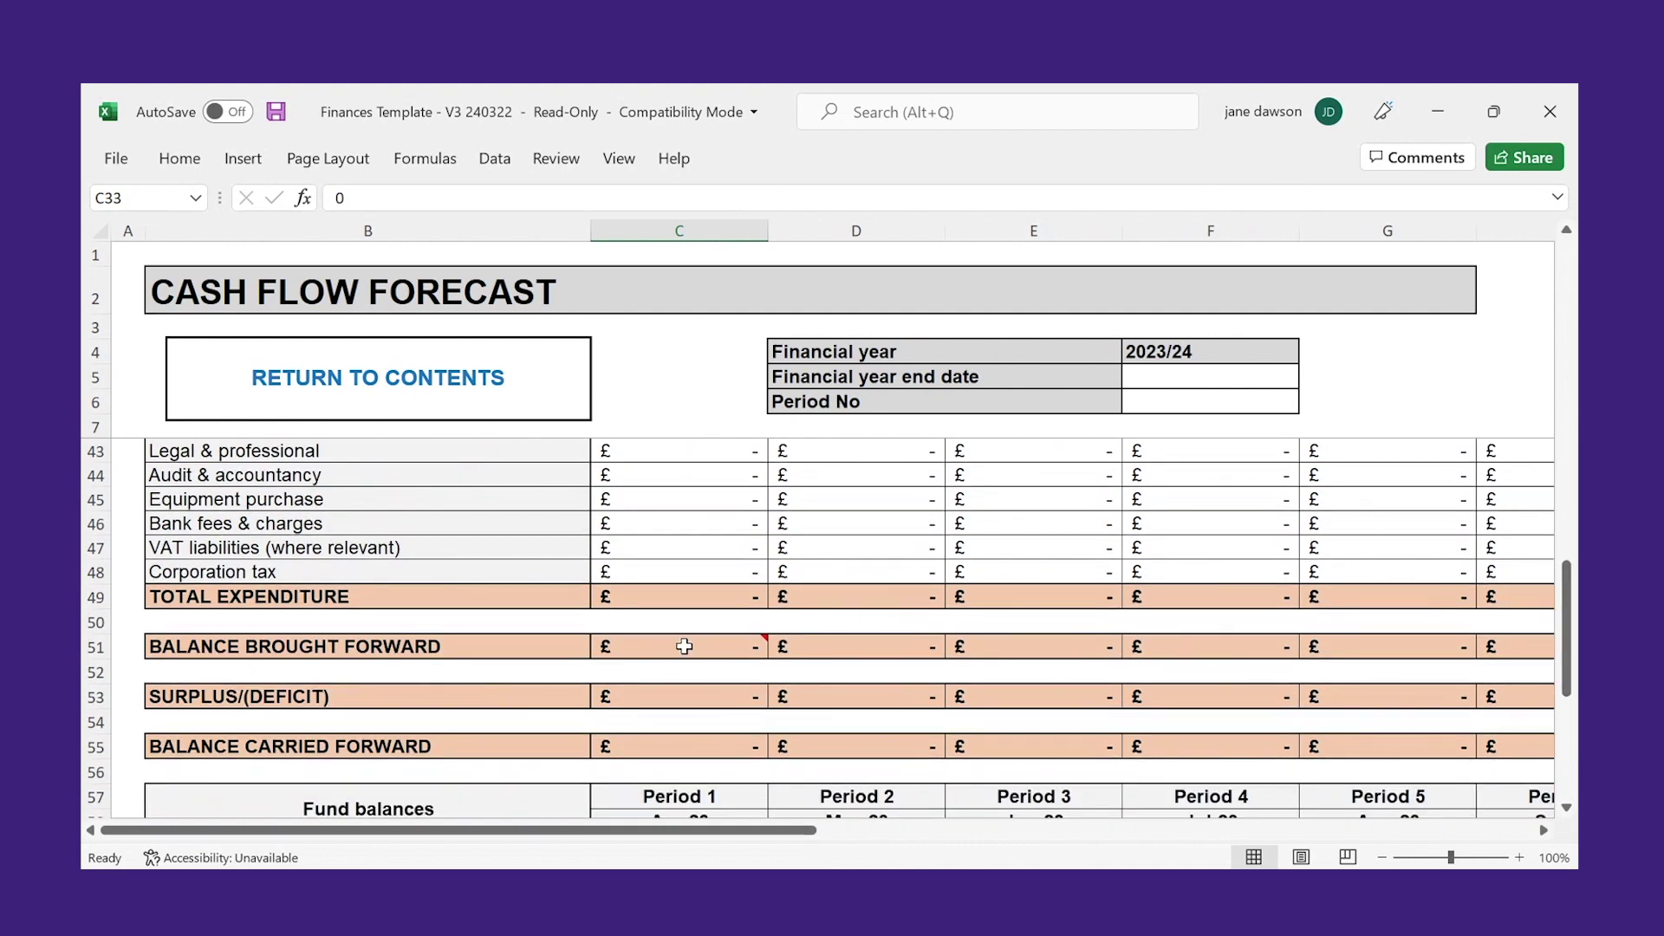
mouse_move(684, 646)
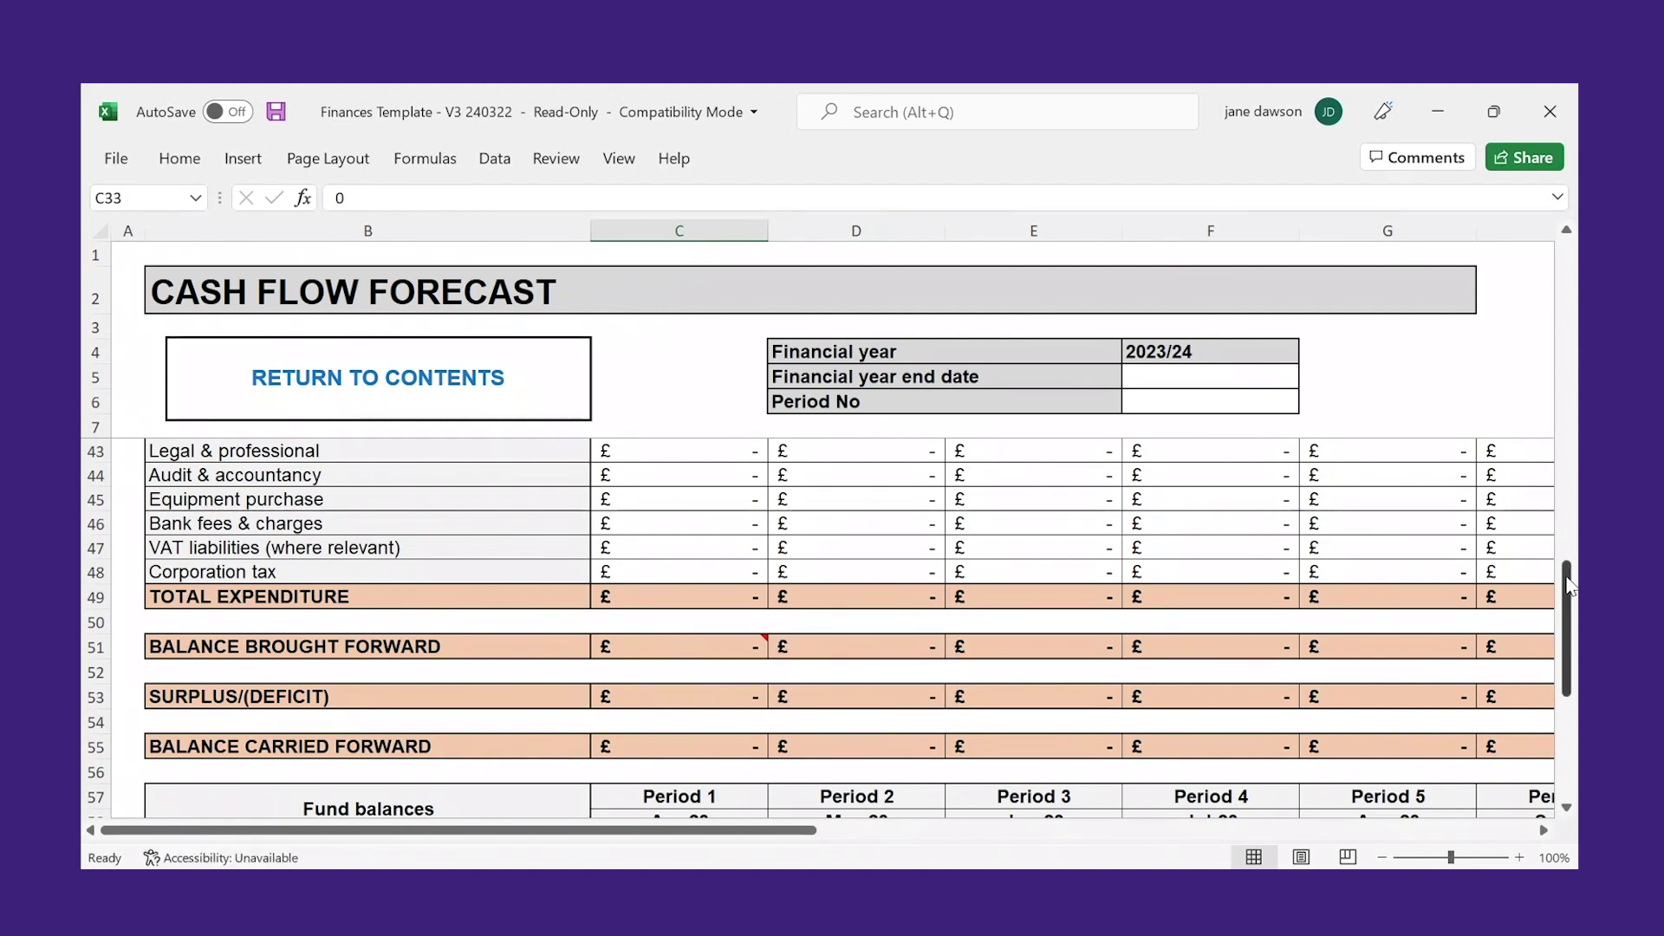
left_click_drag(1569, 585, 1571, 671)
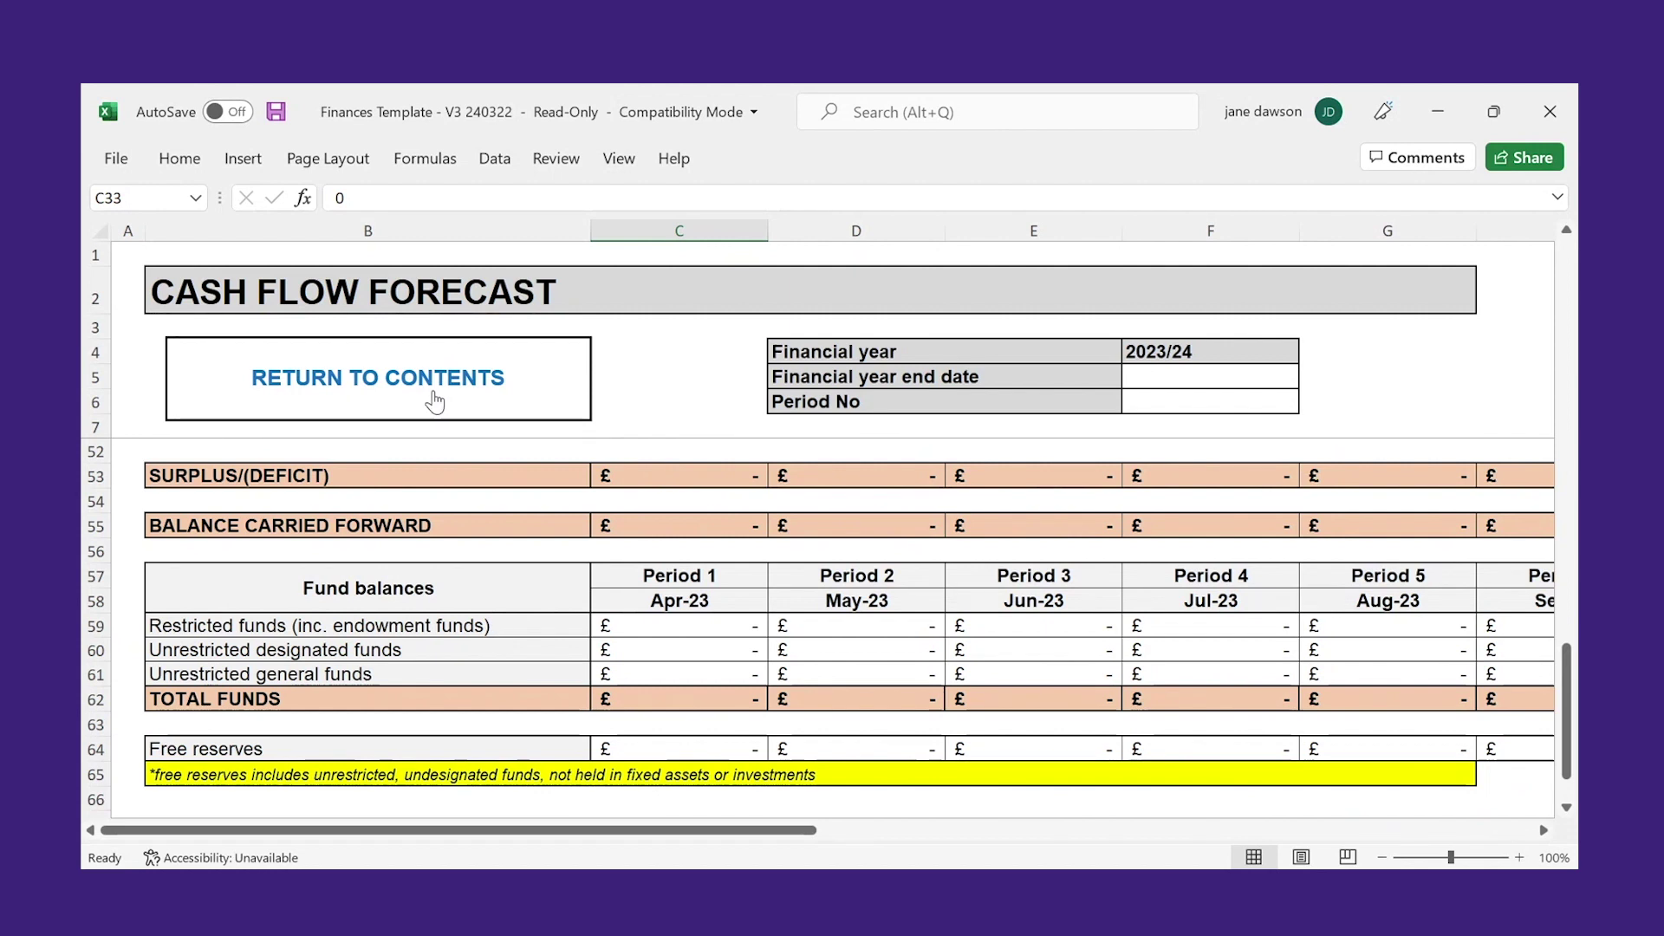
left_click(434, 408)
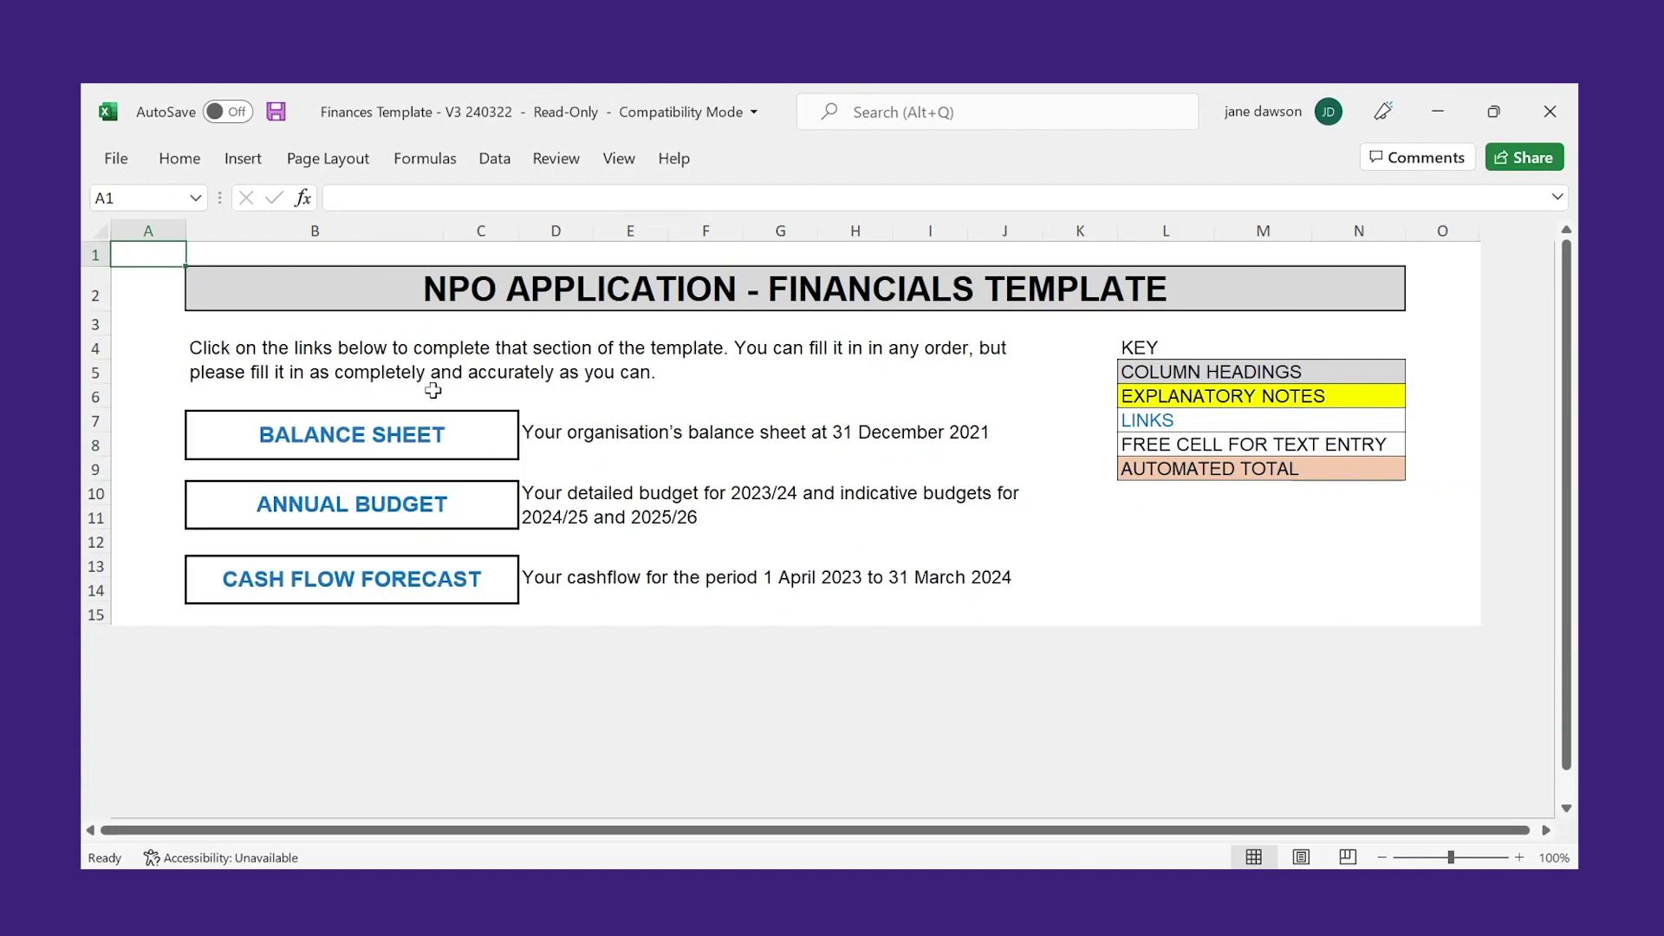